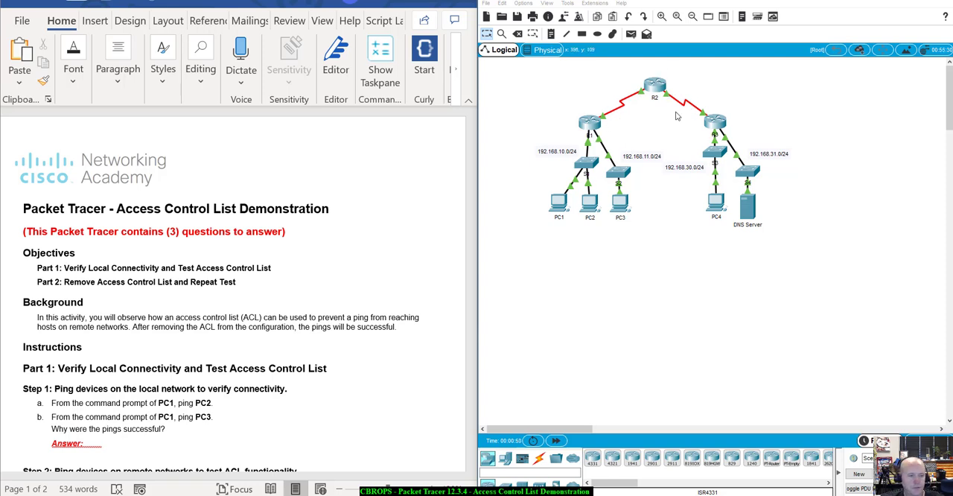
Step: Read the Part 1 lab instructions and open the command prompt on PC1
scroll(121, 309, "down", 2)
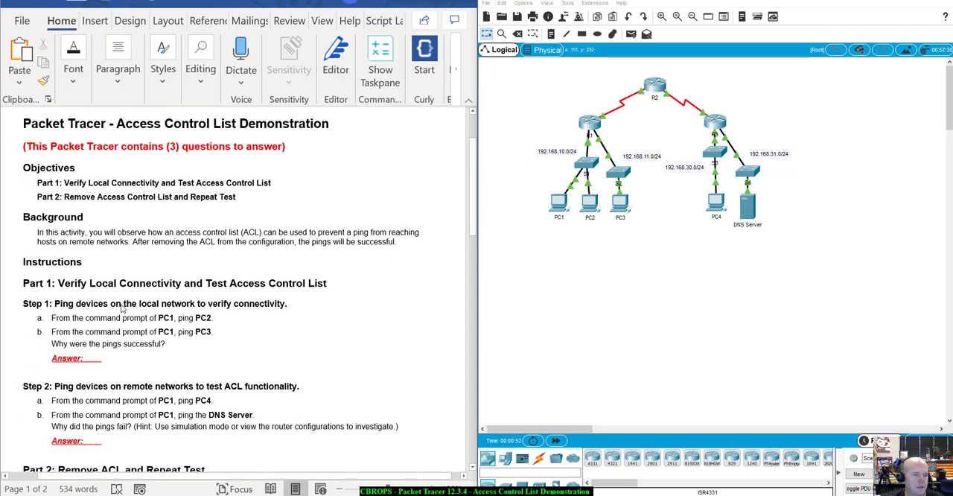
scroll(121, 309, "down", 2)
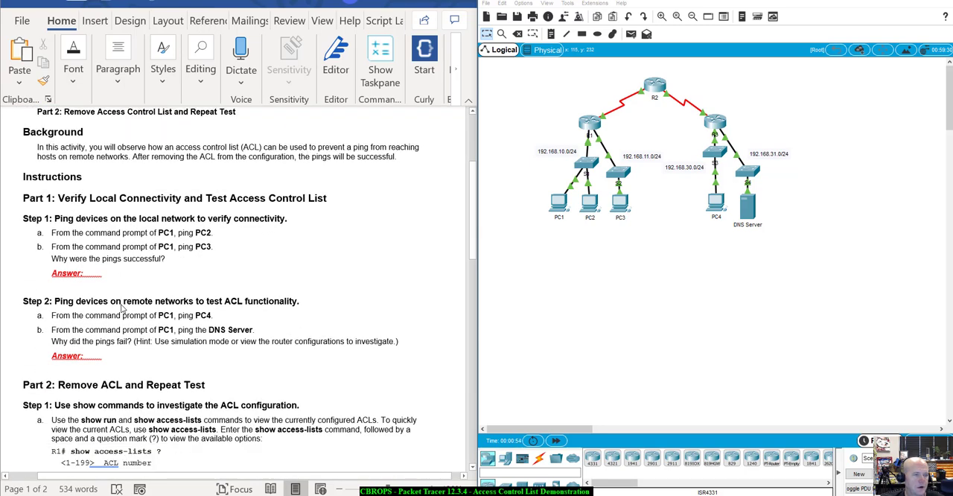
scroll(121, 309, "down", 1)
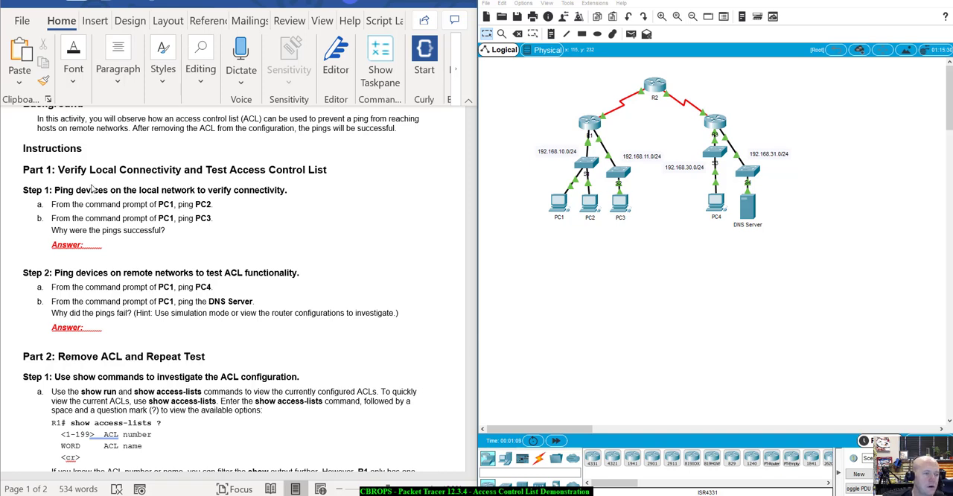
scroll(93, 189, "down", 2)
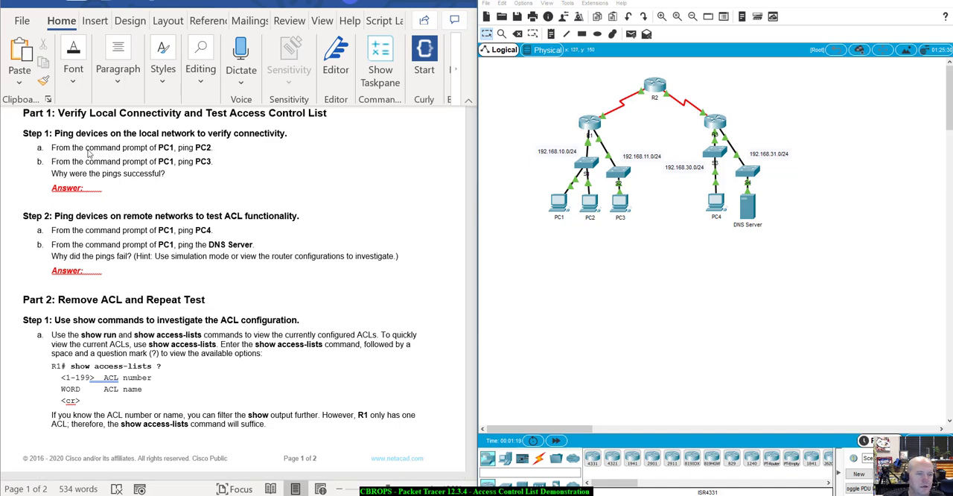
left_click(557, 202)
left_click_drag(503, 96, 619, 296)
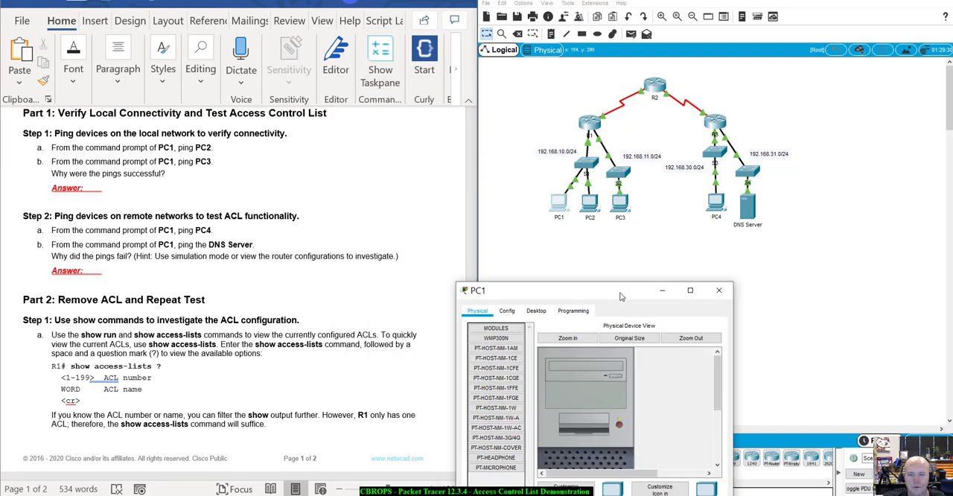
left_click(537, 311)
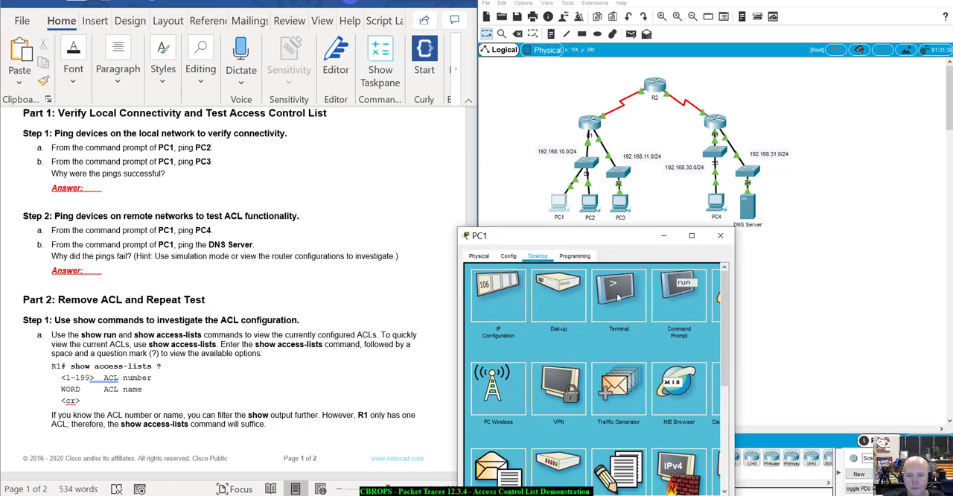
left_click(680, 294)
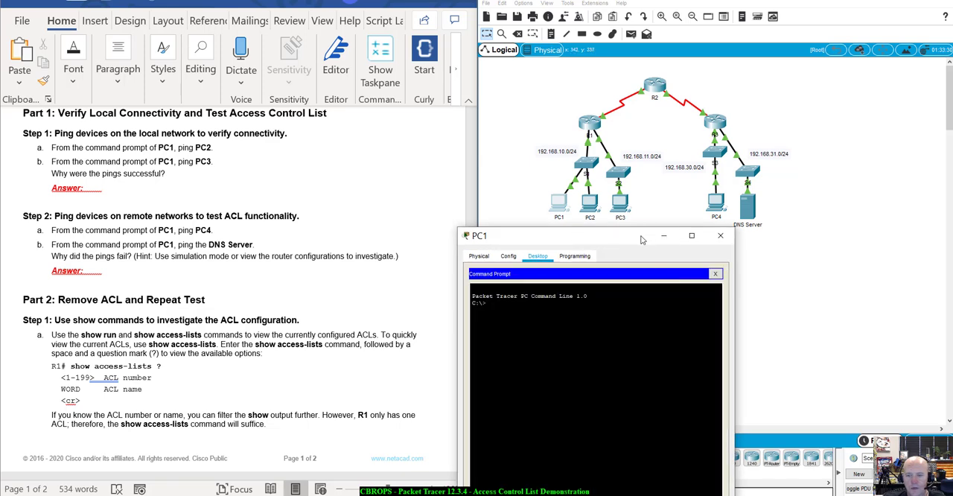
left_click_drag(641, 237, 634, 239)
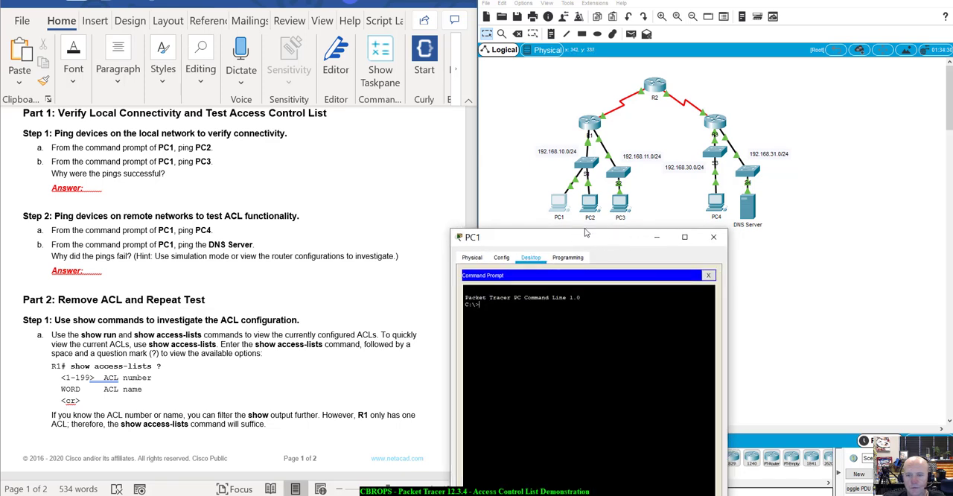
Step: Open PC2's IP configuration to look up its IPv4 address
left_click(647, 130)
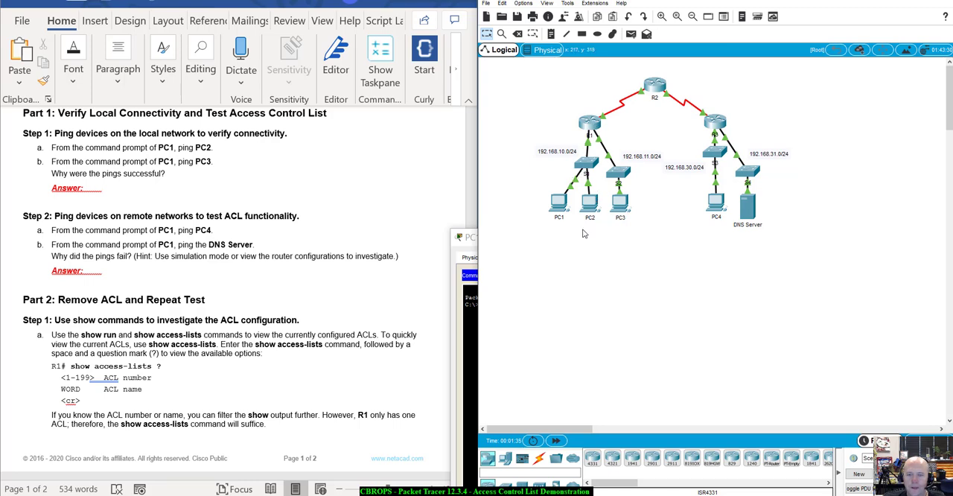
left_click(589, 202)
left_click_drag(424, 91, 709, 100)
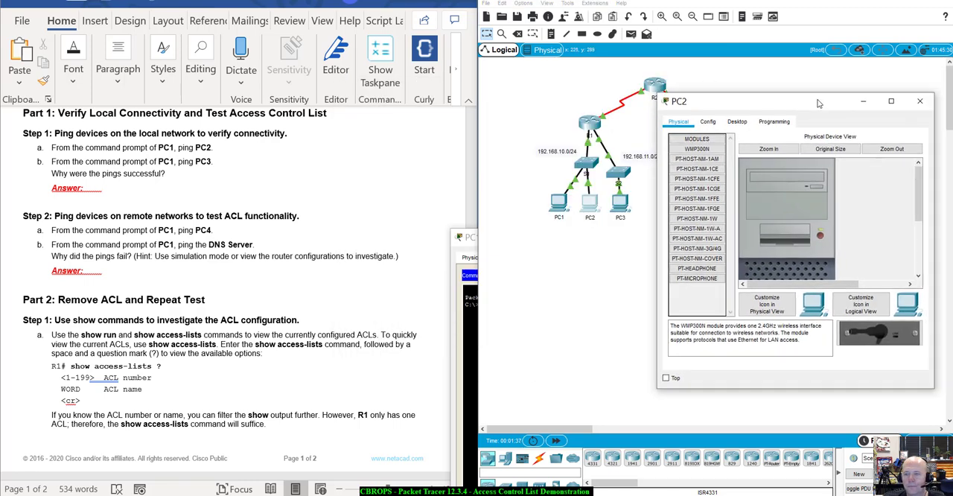
left_click(711, 120)
left_click(672, 170)
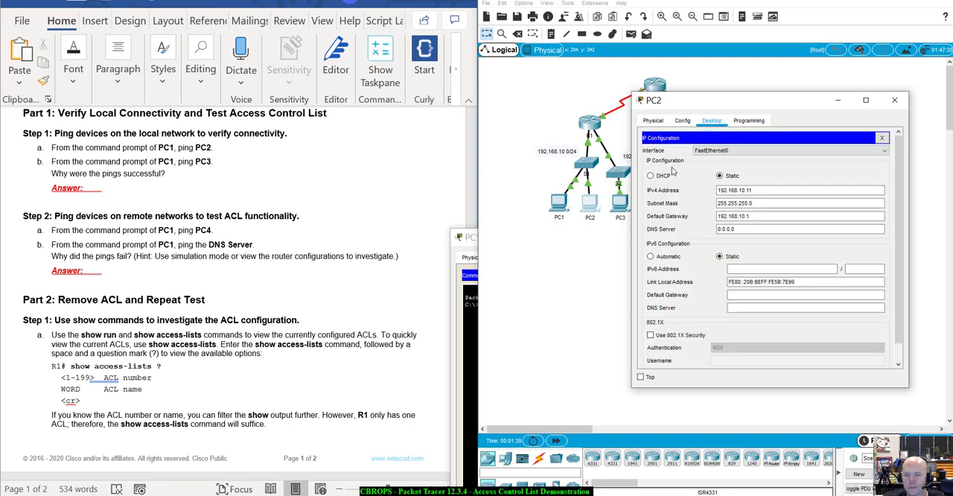
Step: Ping PC2 at 192.168.10.11 from PC1's command prompt, and close the PC2 window
left_click(468, 370)
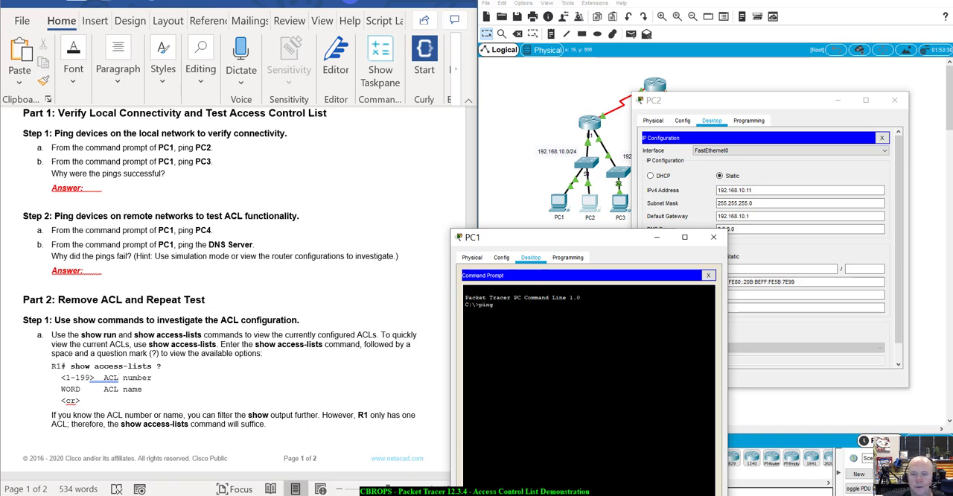
type("ping 192.168")
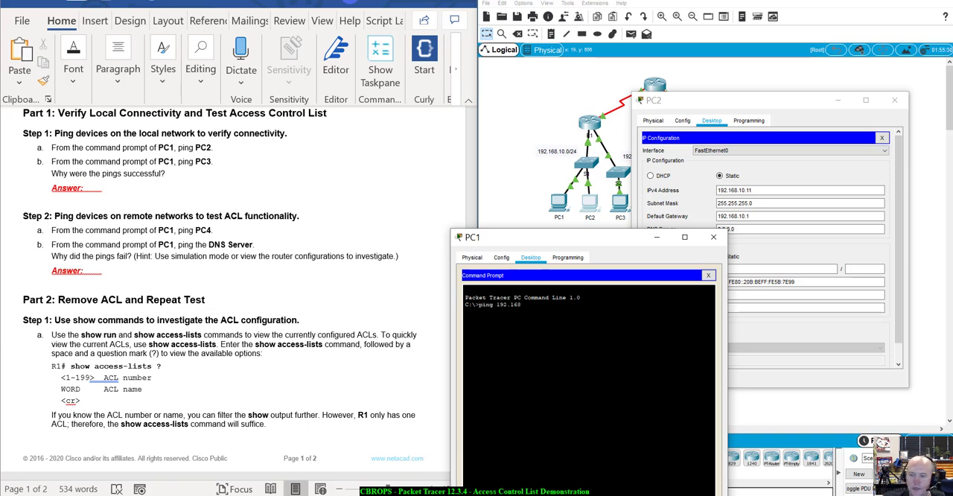
type(".10.11")
key("Return")
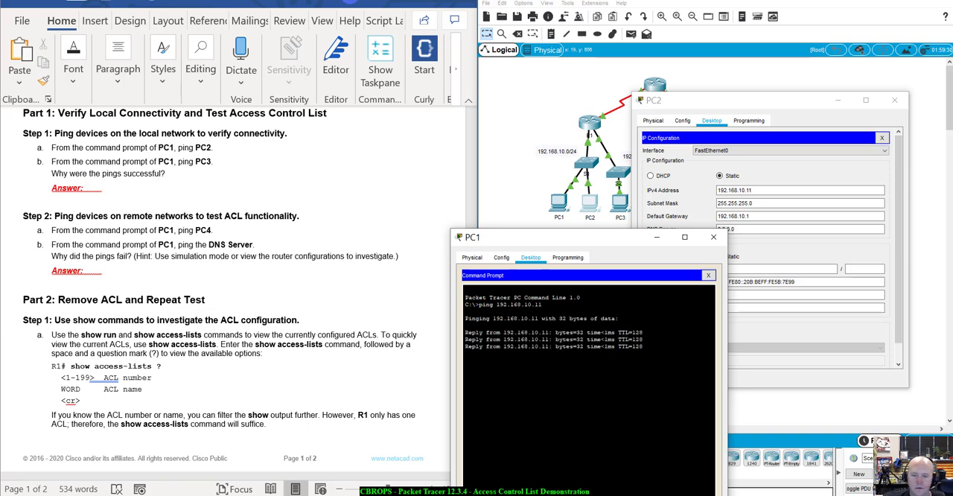
left_click(894, 100)
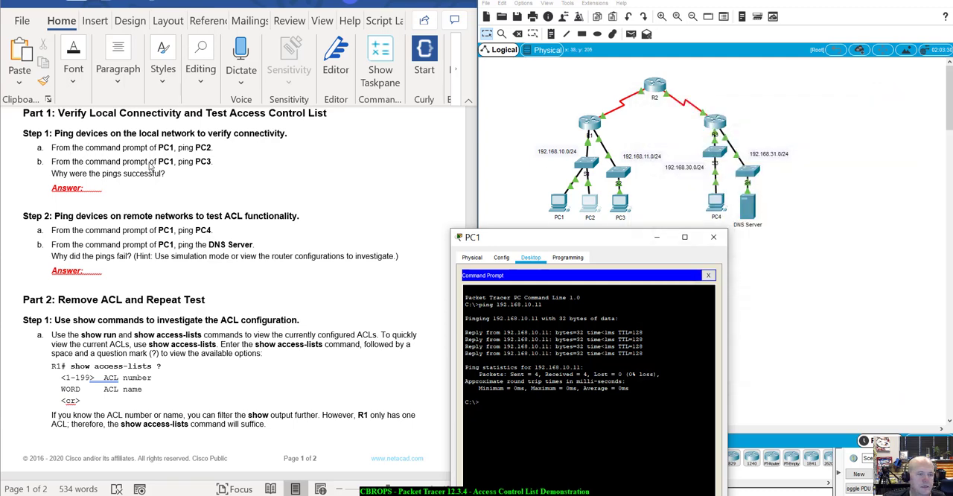
Step: Open PC3's IP configuration to look up its IPv4 address
left_click_drag(540, 239, 612, 274)
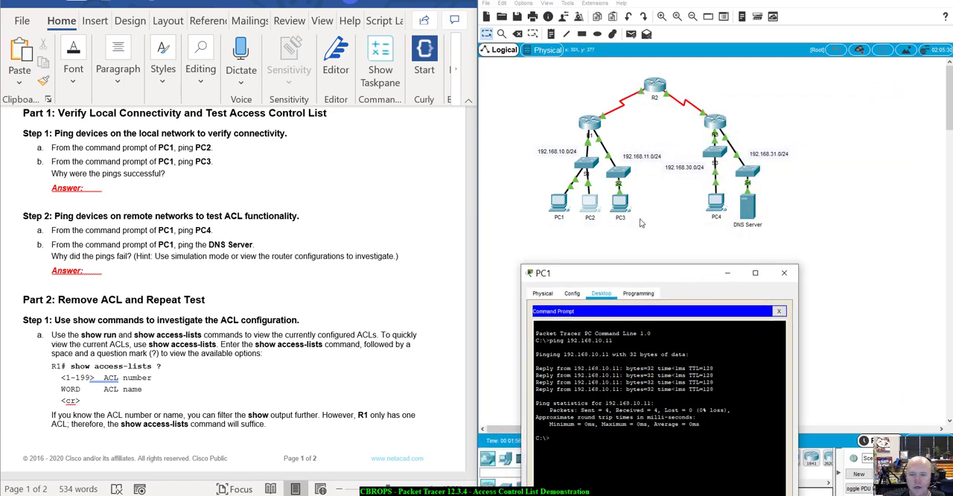
left_click(651, 249)
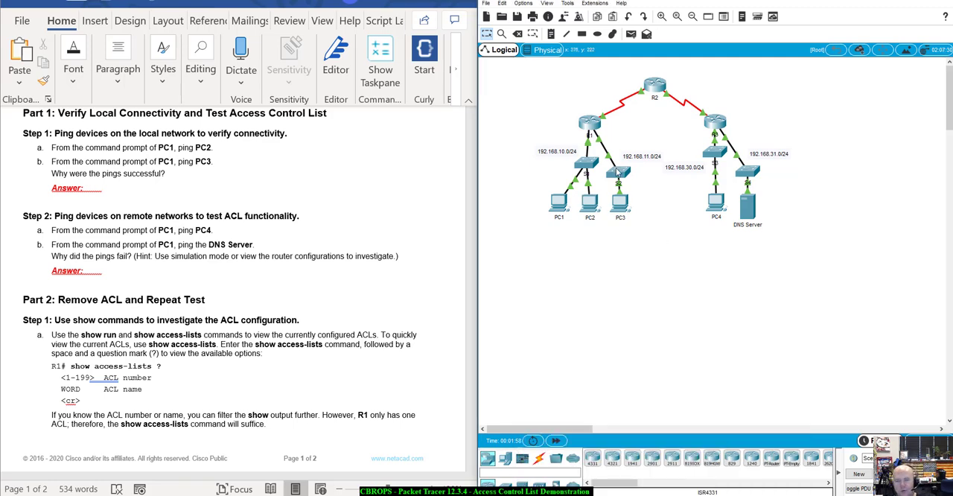
mouse_move(585, 128)
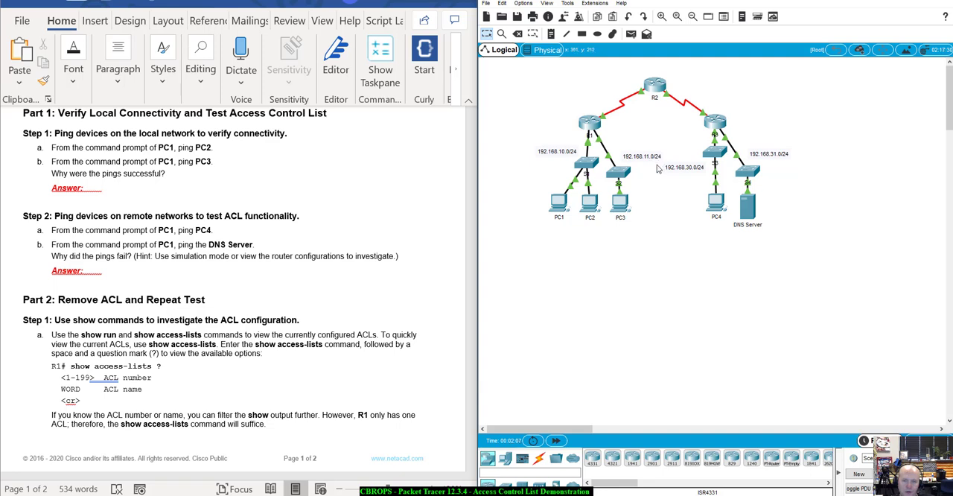
mouse_move(620, 213)
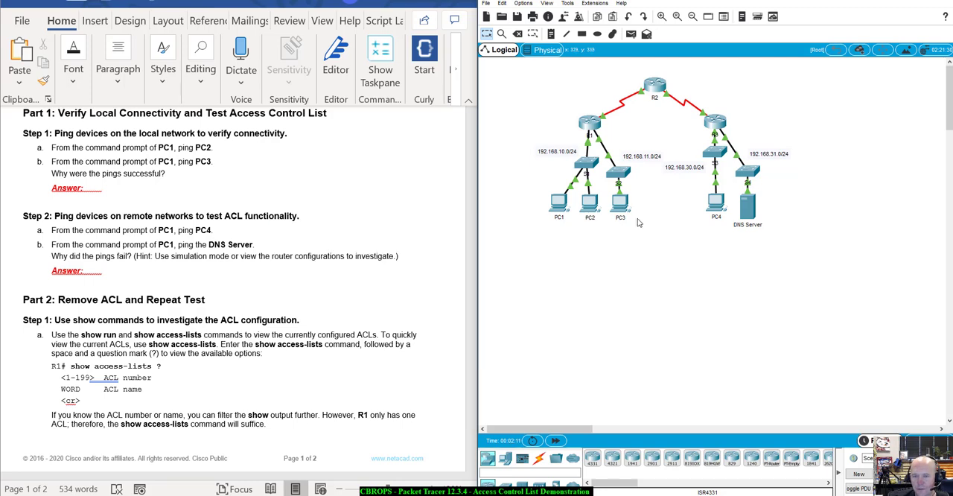
left_click(621, 203)
left_click_drag(525, 98, 872, 115)
left_click(749, 117)
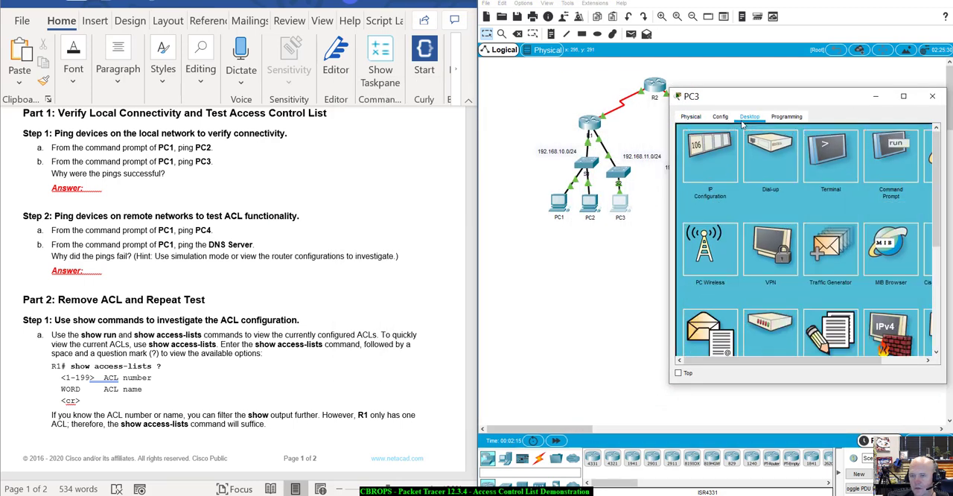
left_click(711, 154)
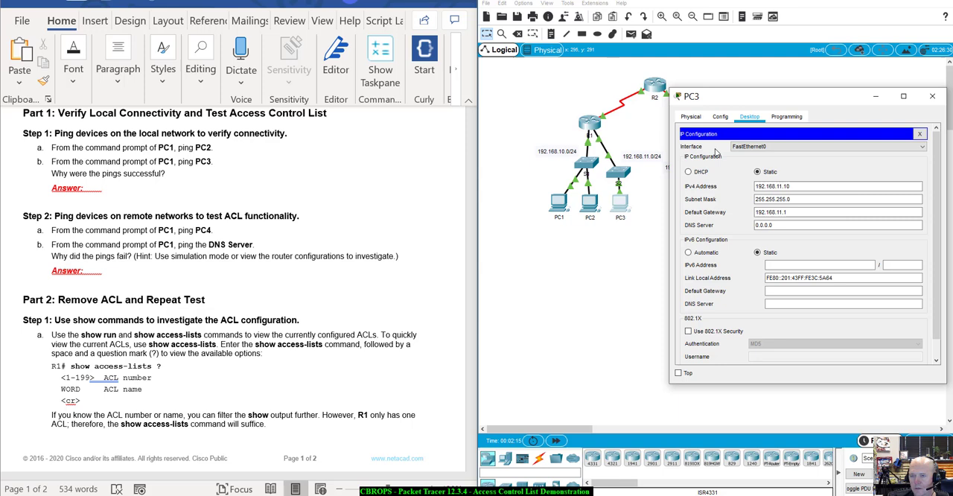
Step: Ping PC3 at 192.168.11.10 from PC1's command prompt
left_click(562, 209)
left_click_drag(642, 270, 639, 219)
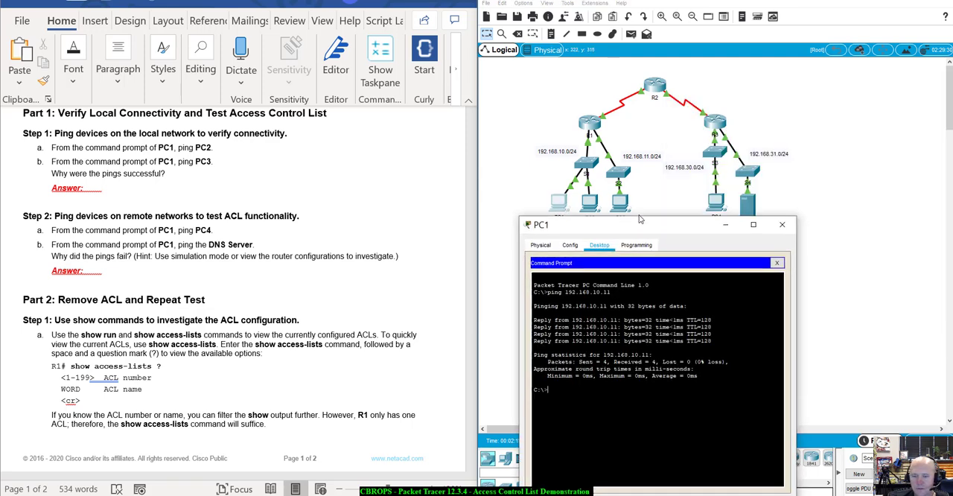
key("Up")
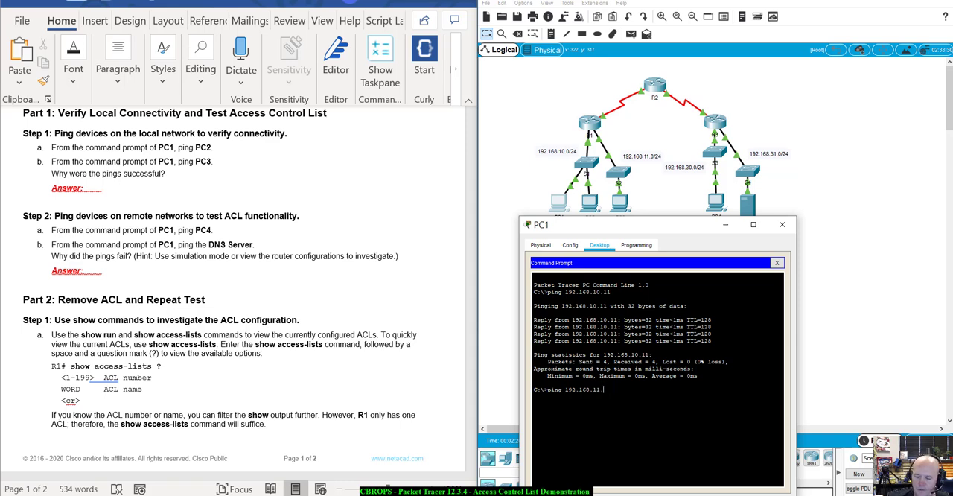
key("Return")
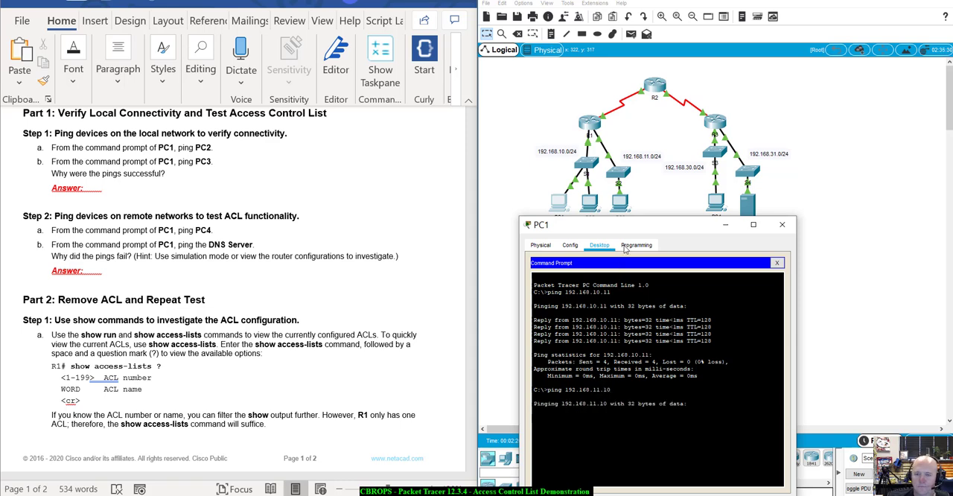
left_click_drag(630, 227, 611, 130)
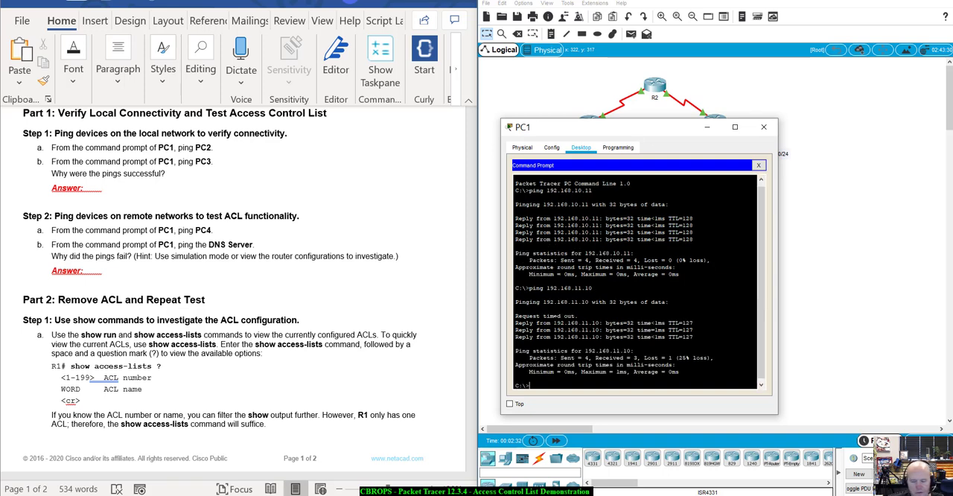
Step: Repeat the ping to 192.168.11.10 from PC1, and close the PC1 window
key("Up")
key("Return")
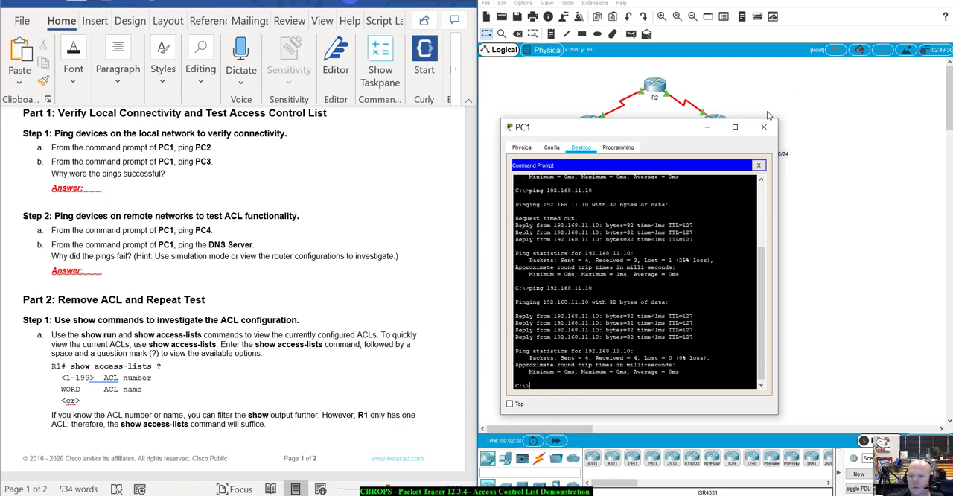
left_click(763, 127)
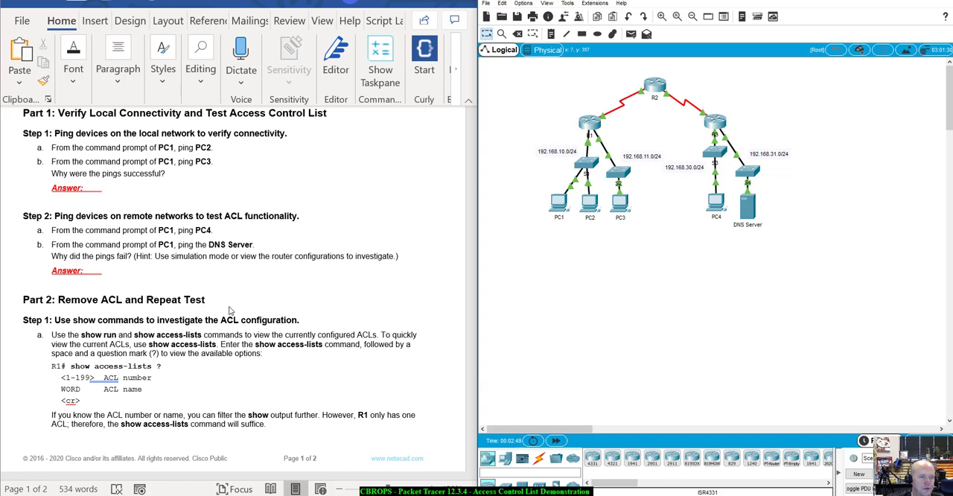
Step: Reopen PC1's desktop and bring up PC4's IP configuration to look up its IPv4 address
scroll(229, 311, "down", 3)
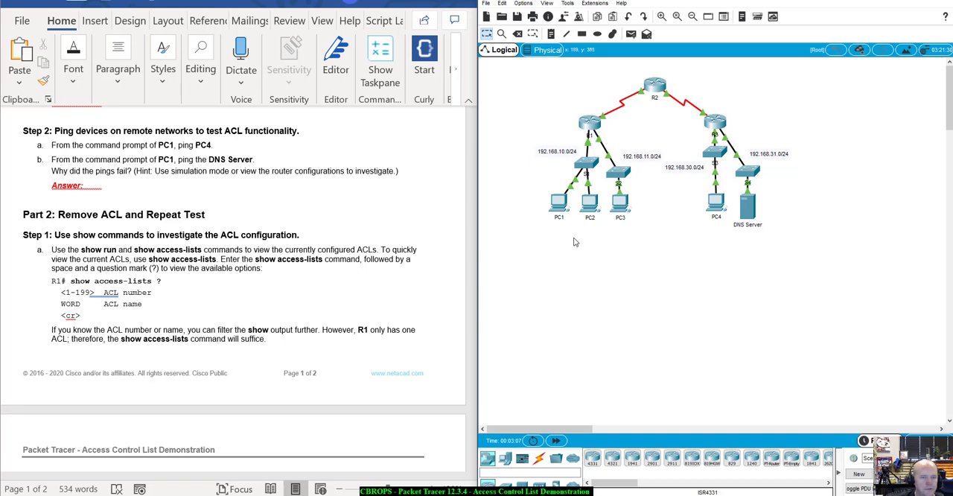
left_click(559, 202)
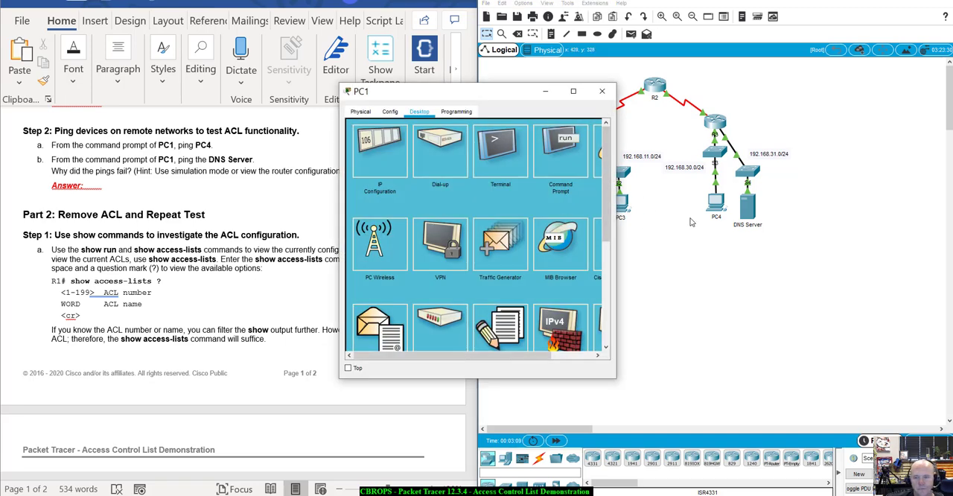
left_click(717, 203)
left_click_drag(511, 102, 810, 148)
left_click(721, 160)
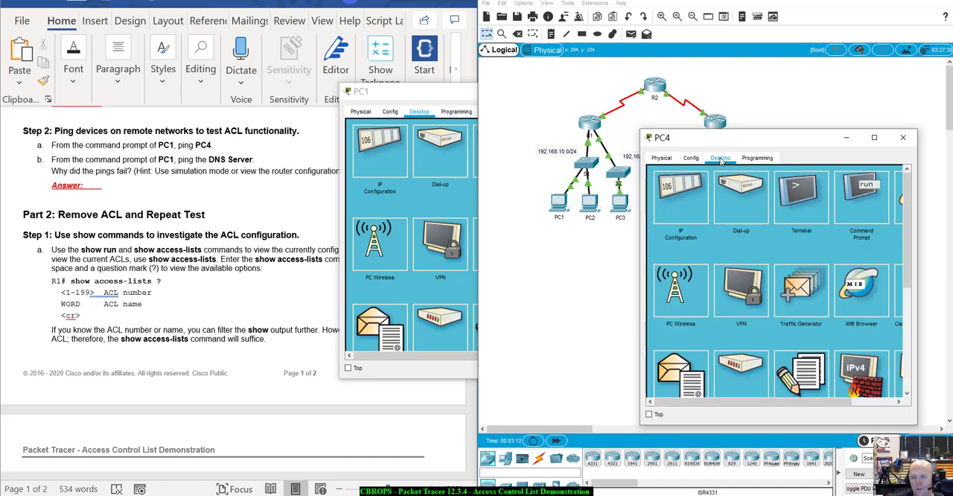
left_click(684, 187)
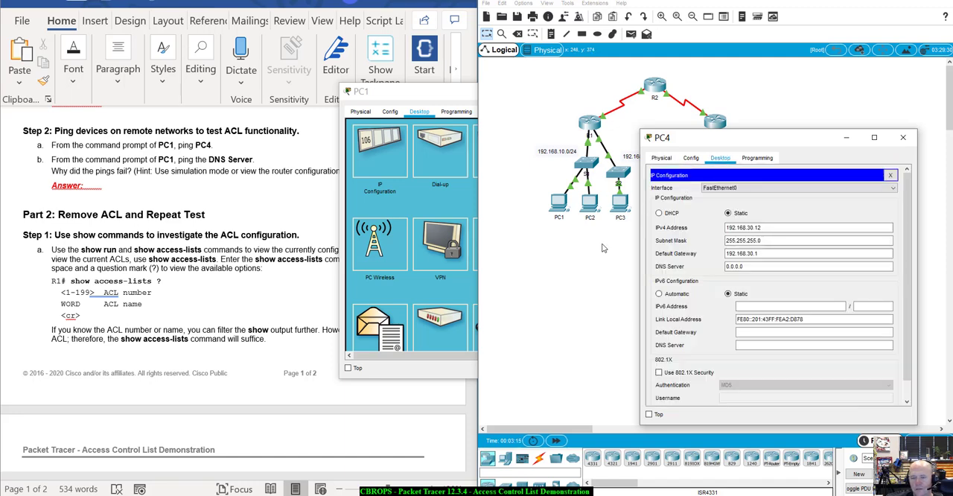
Step: Ping PC4 at 192.168.30.12 from PC1's command prompt
left_click(449, 91)
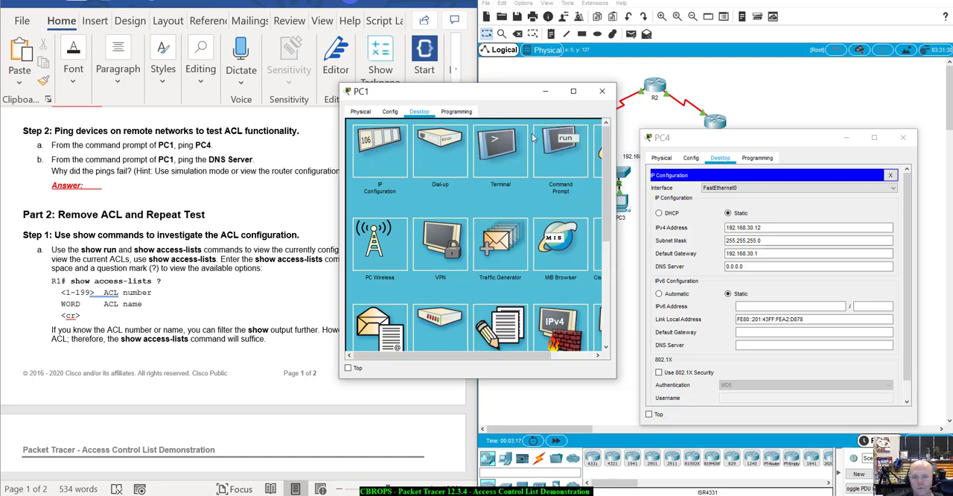
left_click(561, 152)
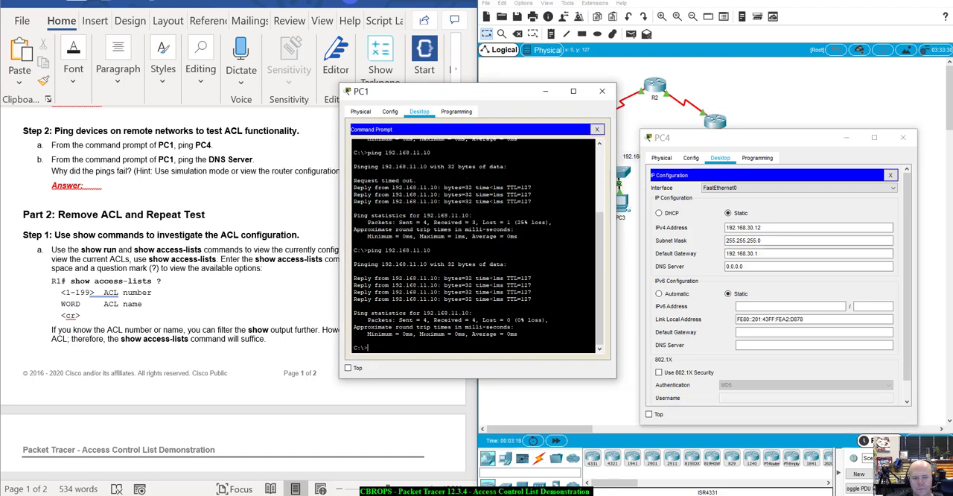
key("Up")
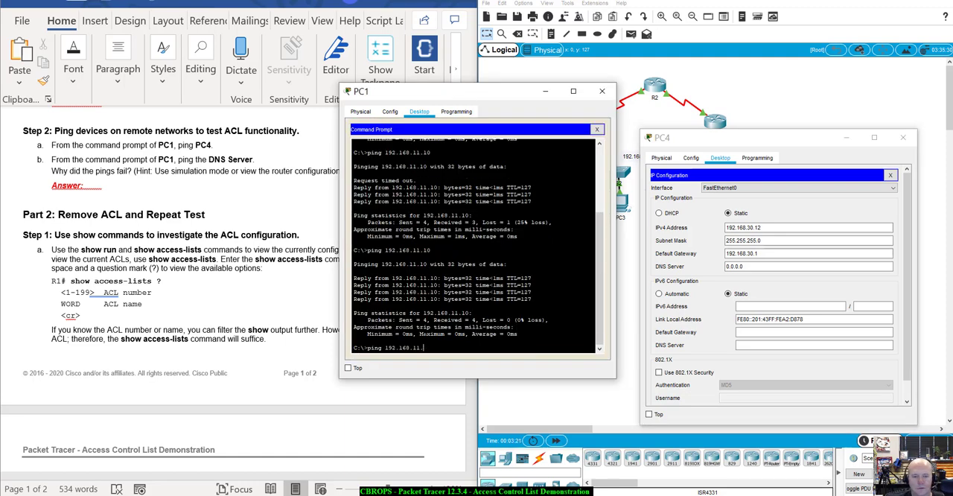
key("BackSpace")
key("BackSpace")
key("BackSpace")
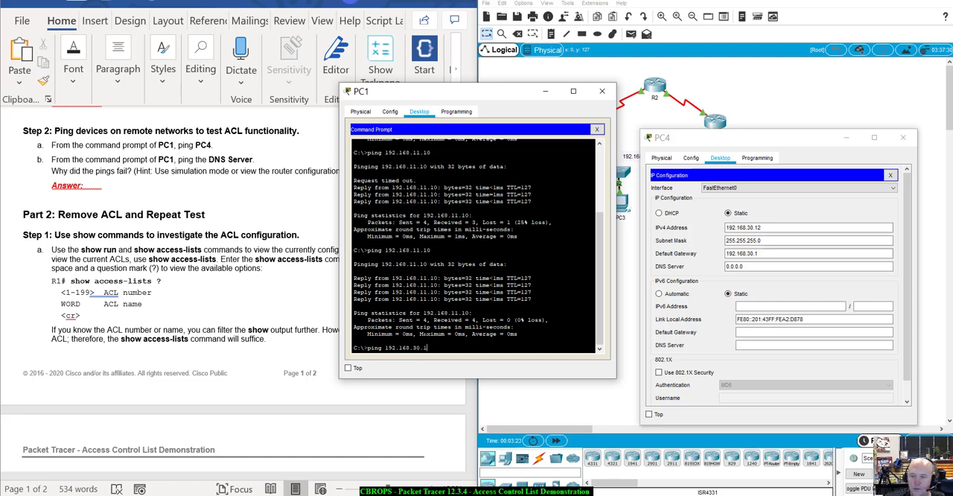
key("Return")
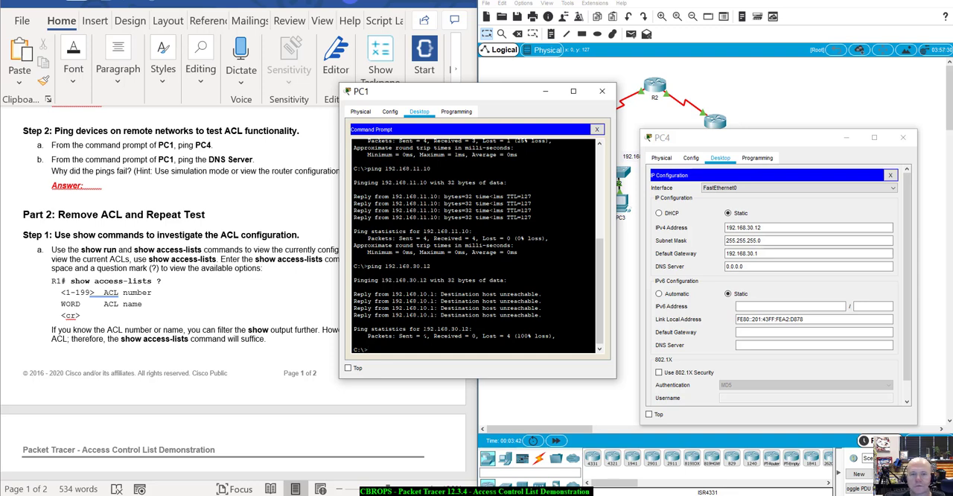
Step: Close PC4's window and open the DNS Server's IP configuration to look up its IPv4 address
left_click_drag(493, 95, 601, 175)
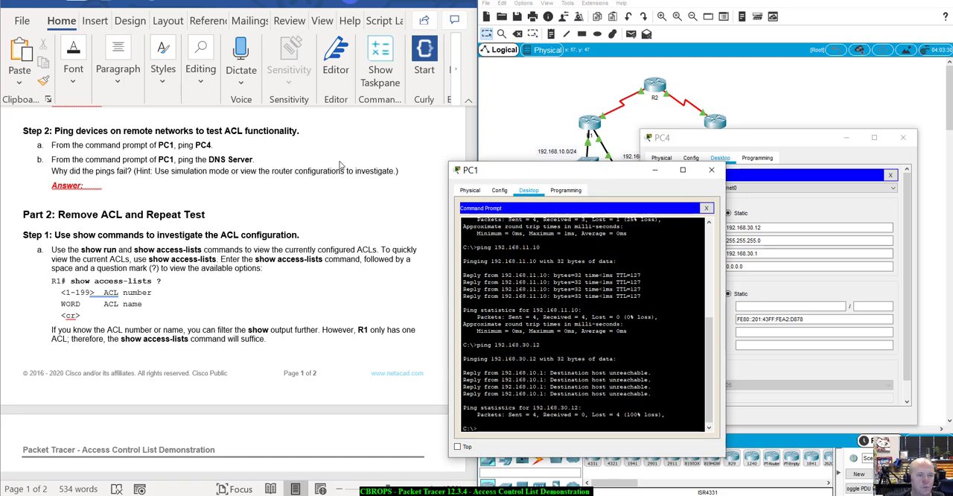
left_click(902, 136)
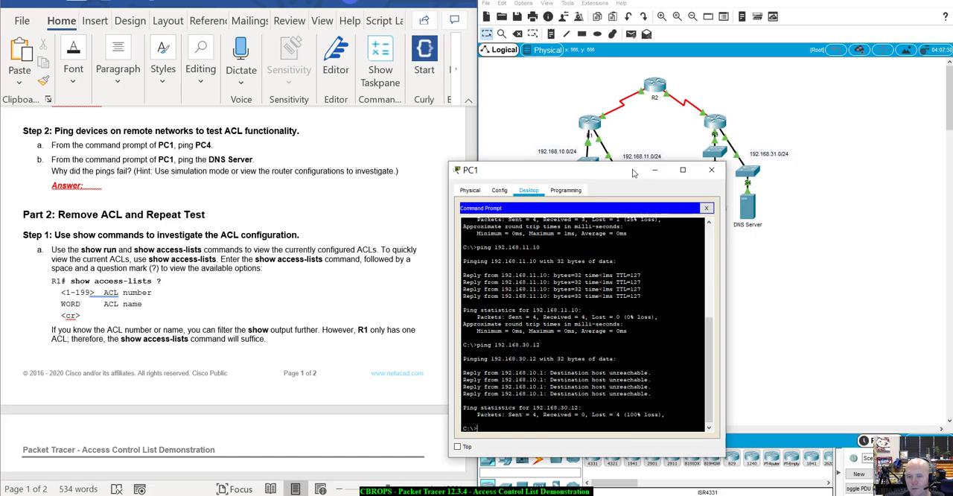
left_click_drag(633, 172, 679, 259)
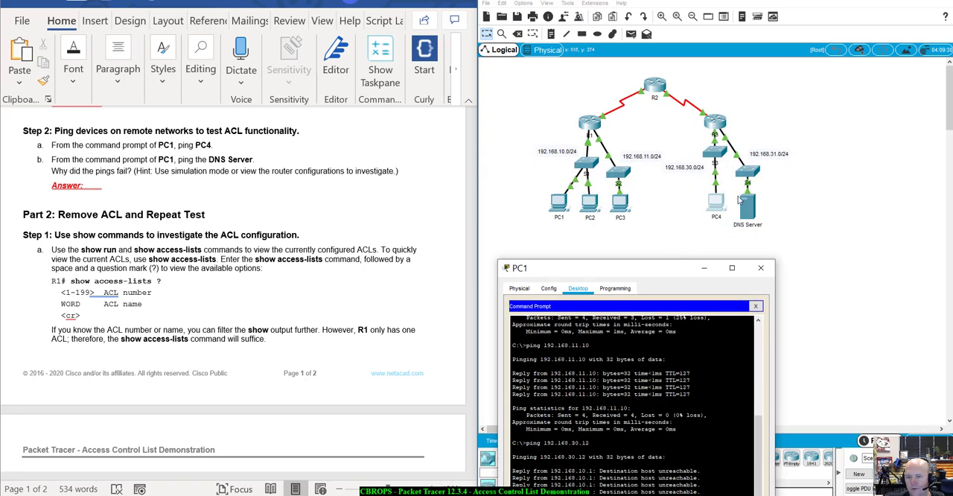
left_click(745, 204)
left_click_drag(564, 104, 909, 104)
left_click(798, 111)
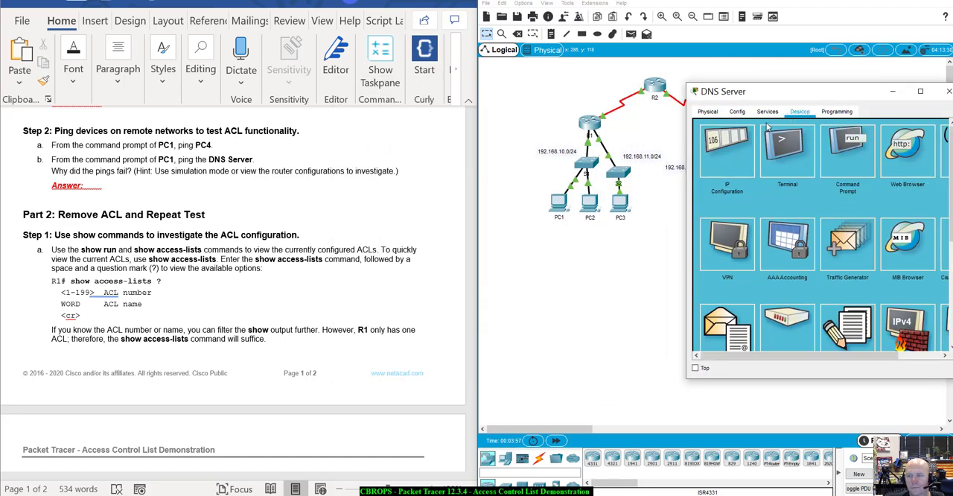
left_click(713, 161)
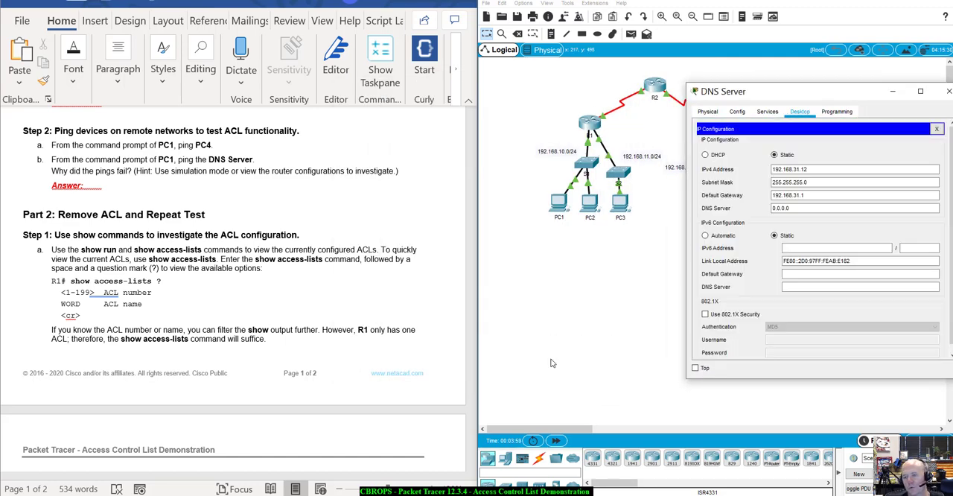
Step: Ping the DNS Server at 192.168.31.12 from PC1's command prompt, and close the PC1 window
left_click(557, 206)
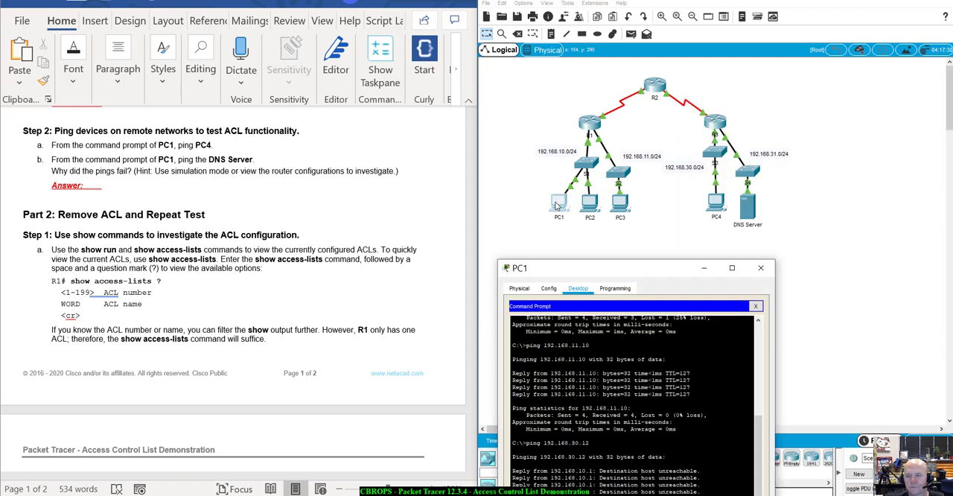
left_click_drag(571, 195, 651, 90)
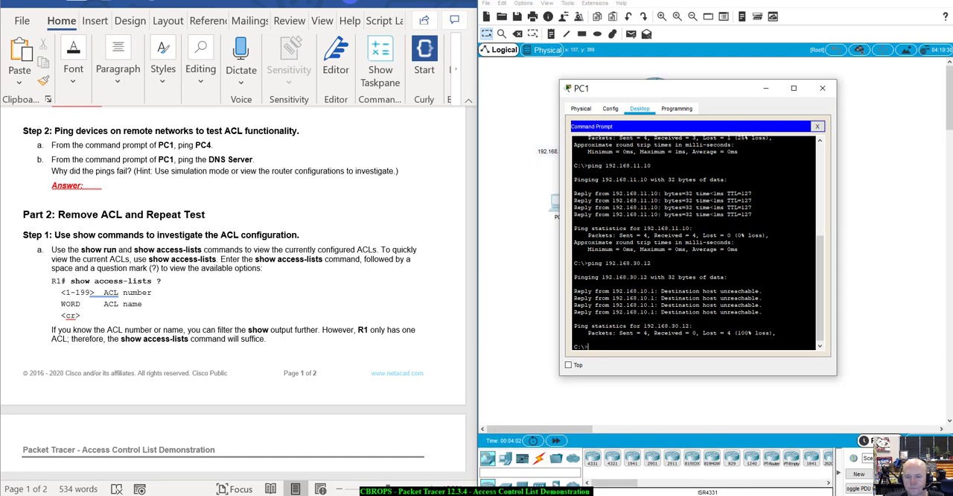
key("Up")
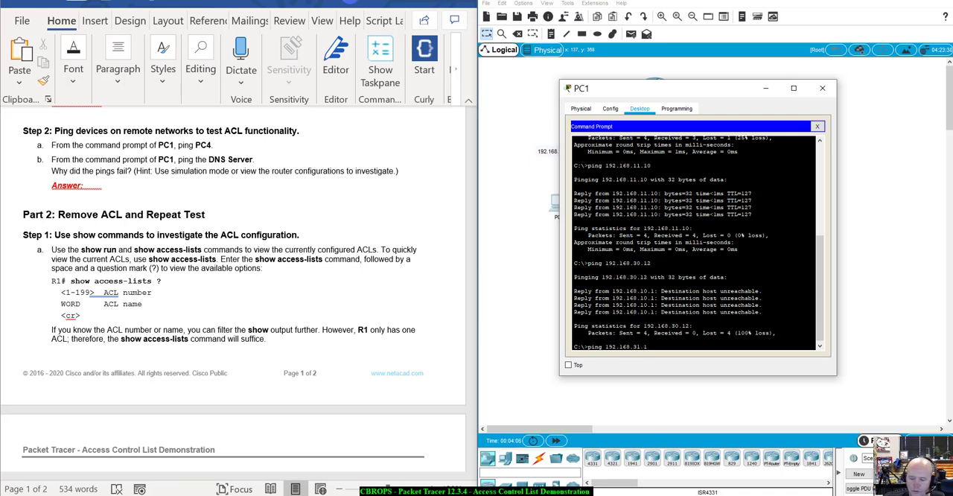
key("Return")
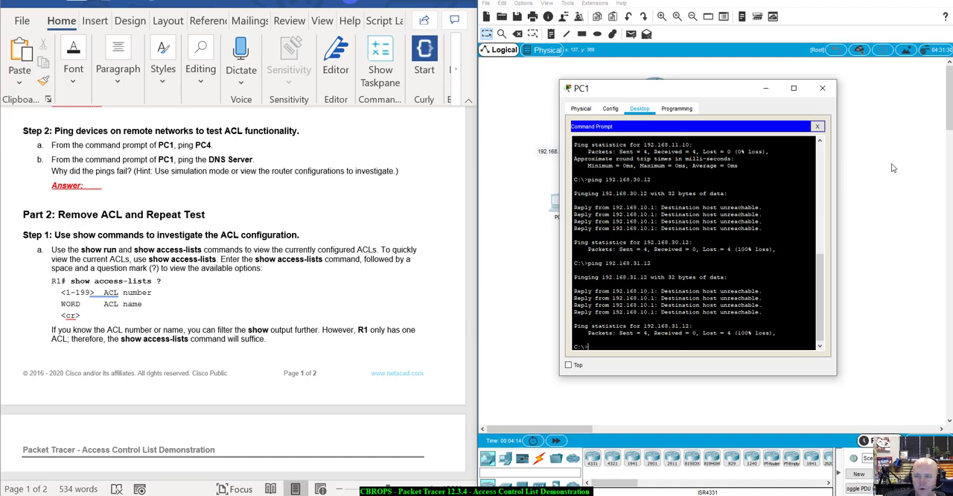
left_click(822, 88)
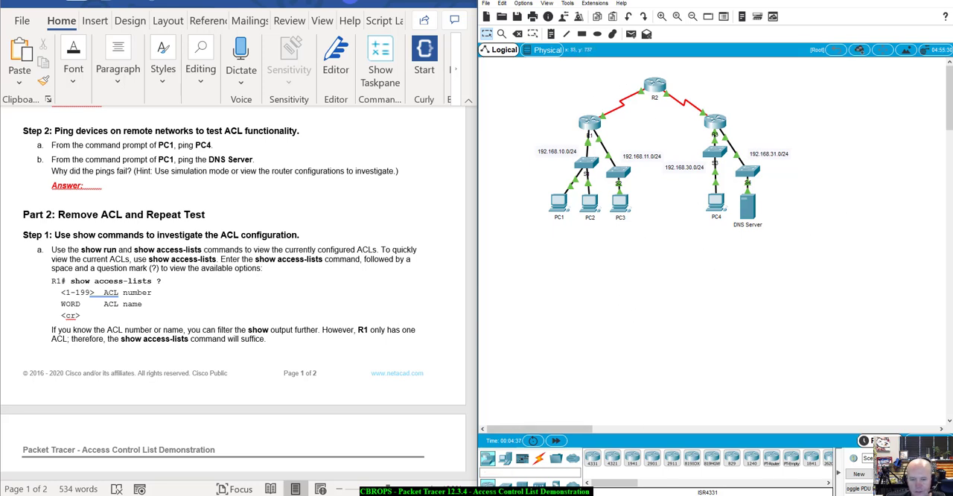
Step: Reset the Packet Tracer activity and switch the topology to simulation mode
left_click(545, 483)
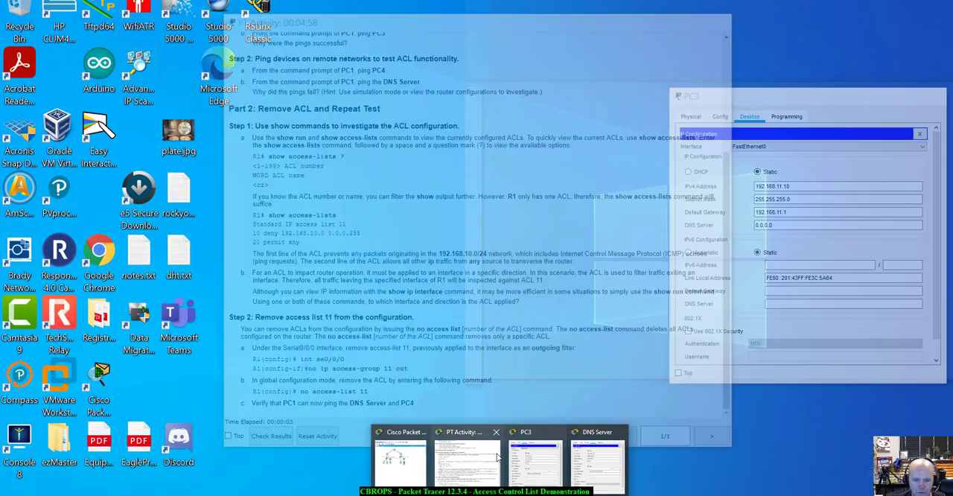
left_click(467, 458)
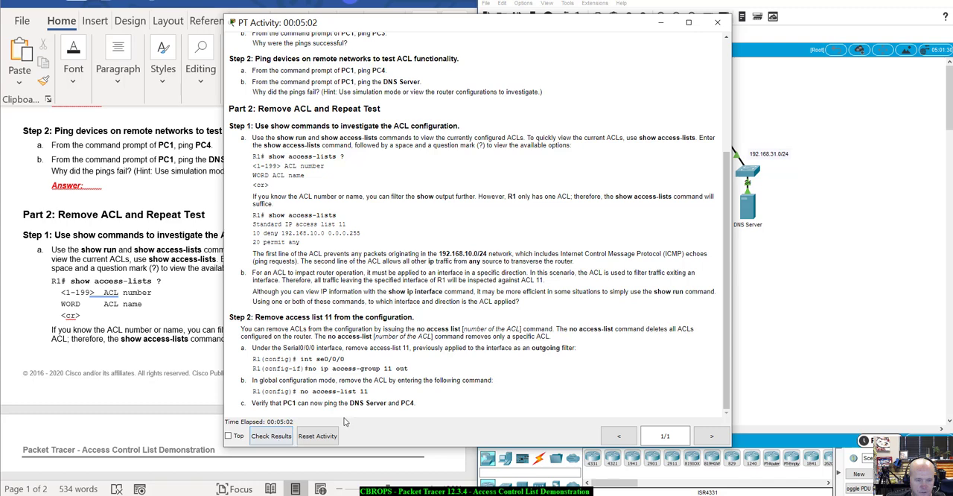
left_click(317, 435)
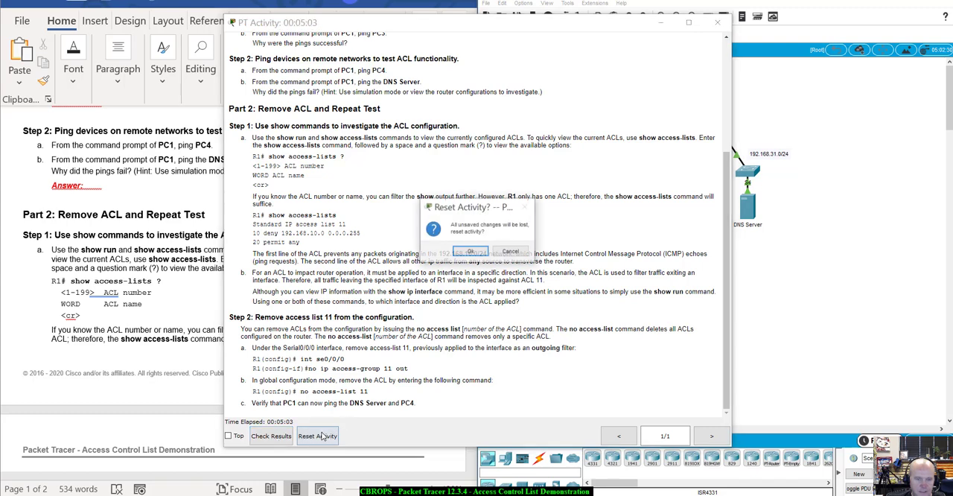
left_click(460, 252)
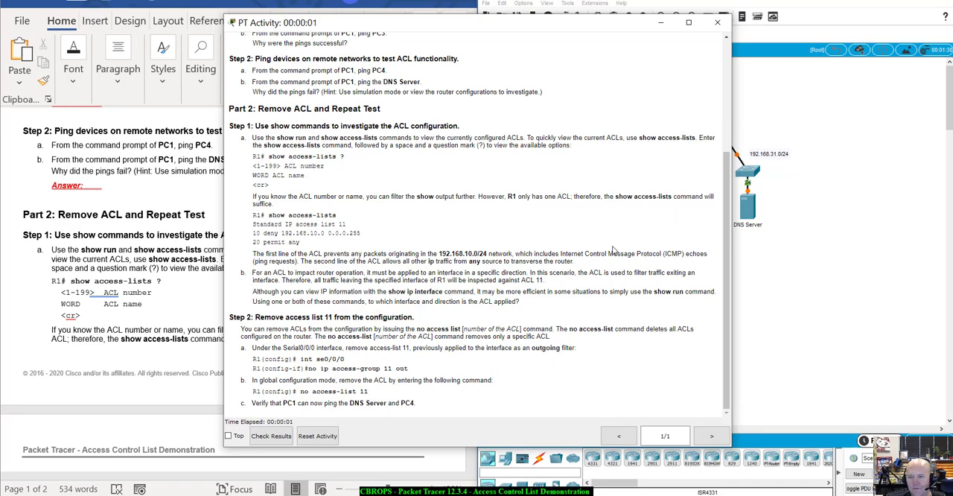
left_click_drag(633, 24, 645, 68)
left_click(677, 59)
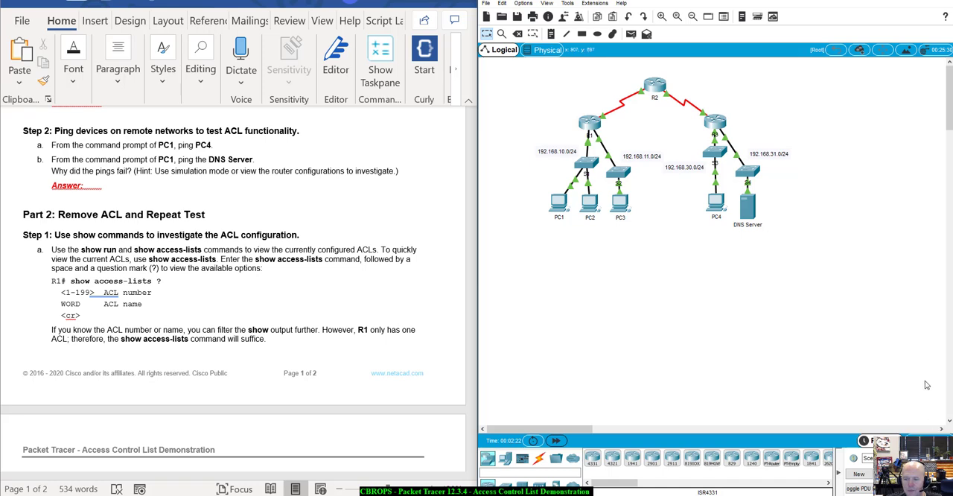
left_click(925, 441)
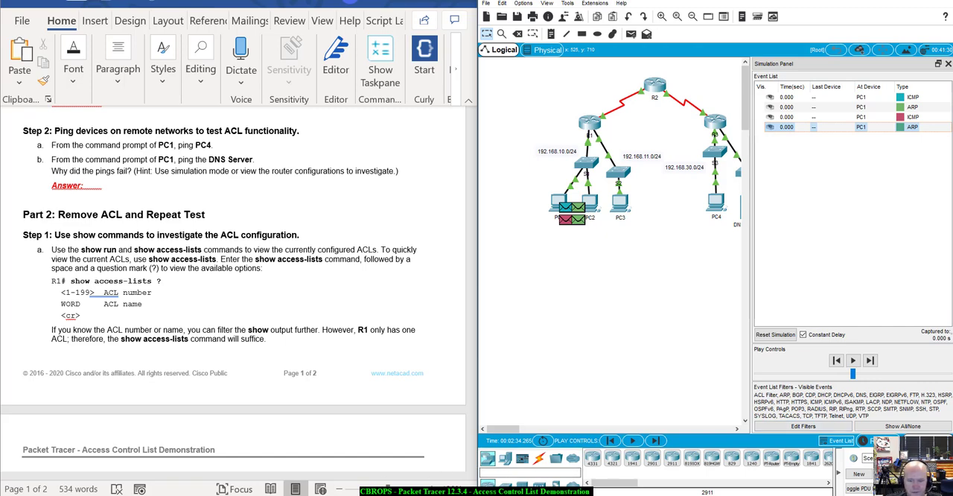
Step: Reset the activity again from the PT Activity window and return to the network topology
left_click(529, 478)
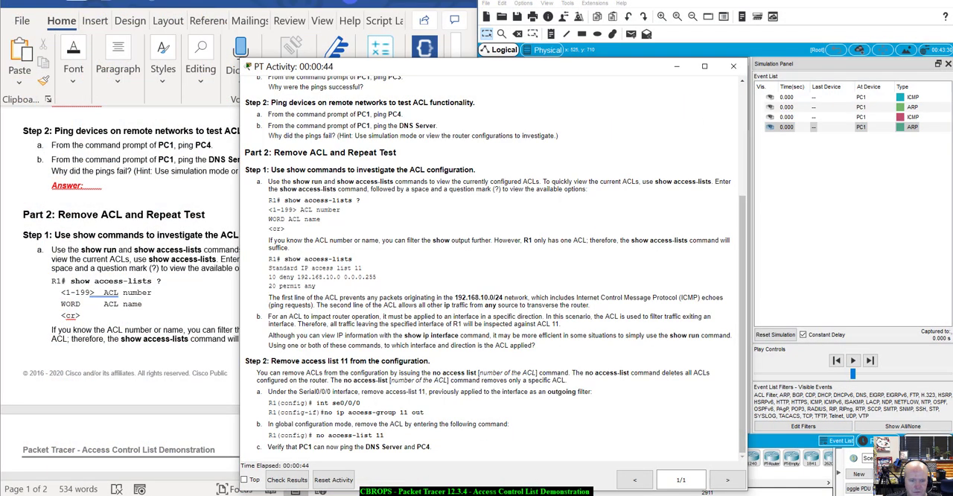
left_click(328, 482)
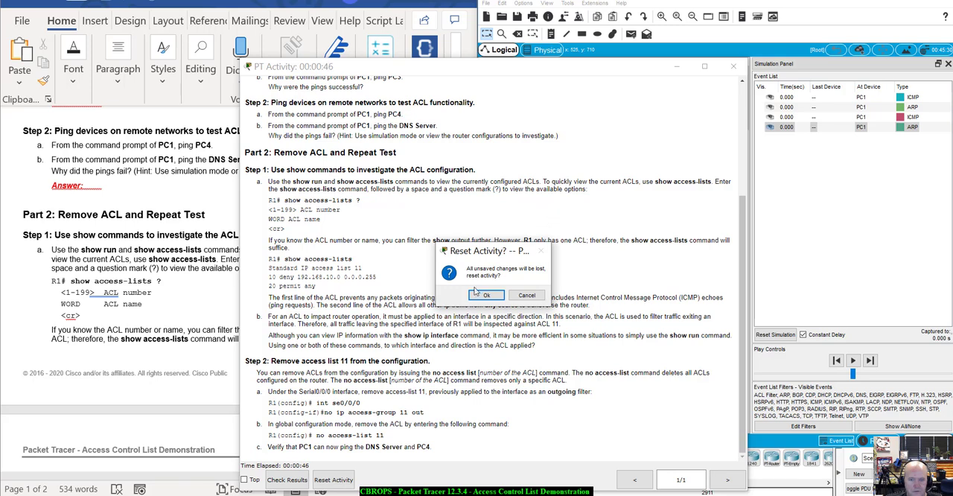
left_click(482, 296)
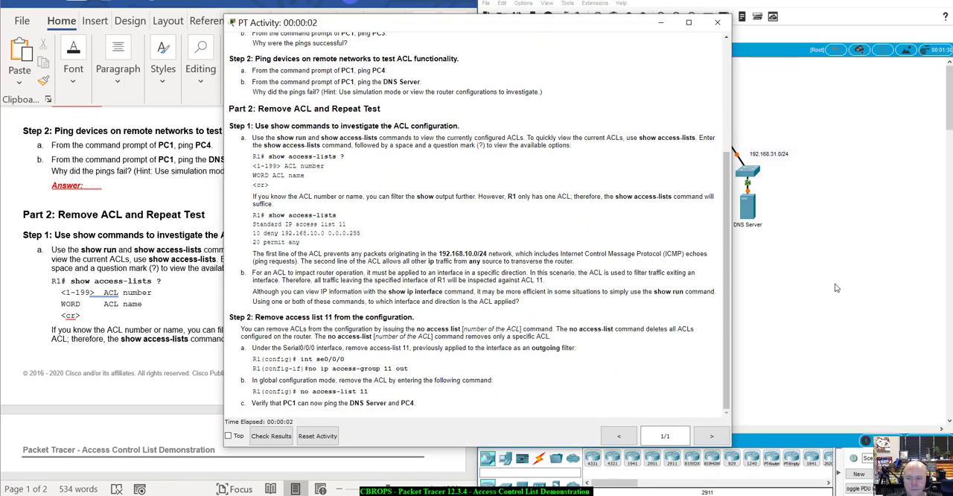
left_click(836, 288)
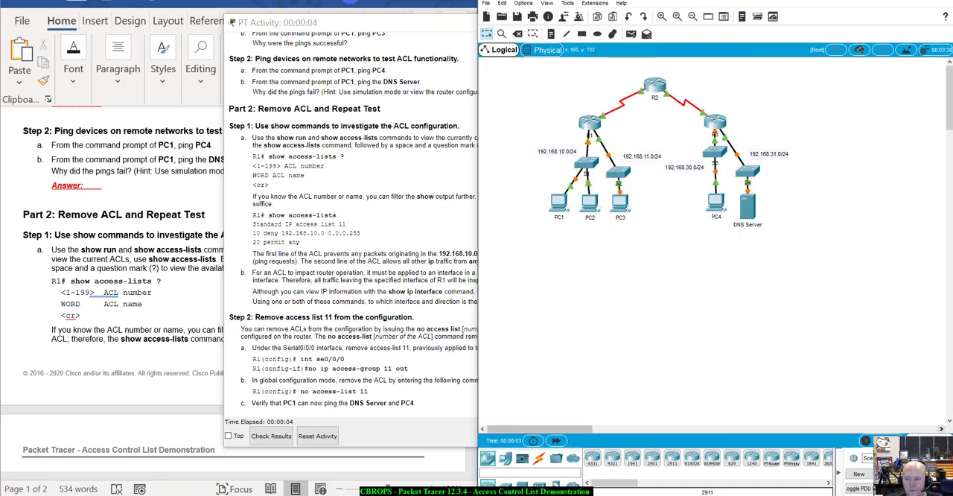
Step: Switch to simulation mode and filter the event list to show only ICMP events
left_click(922, 440)
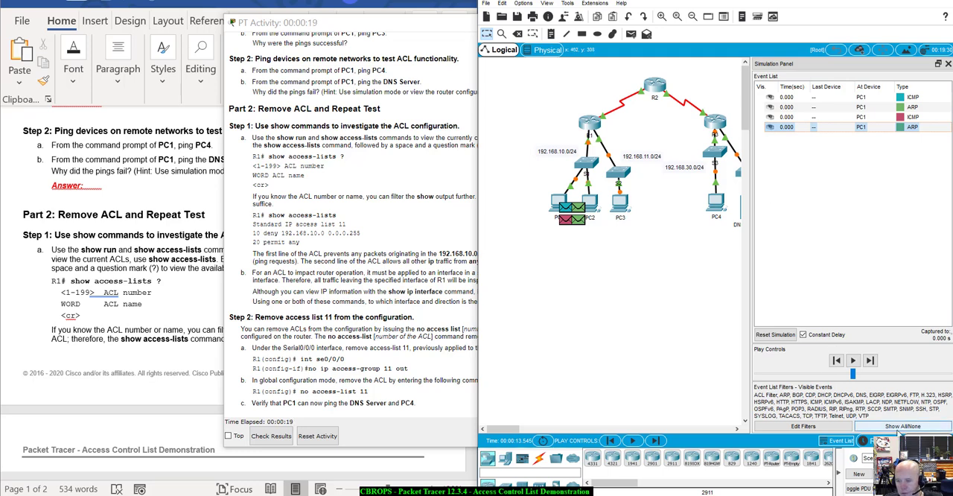
left_click(891, 430)
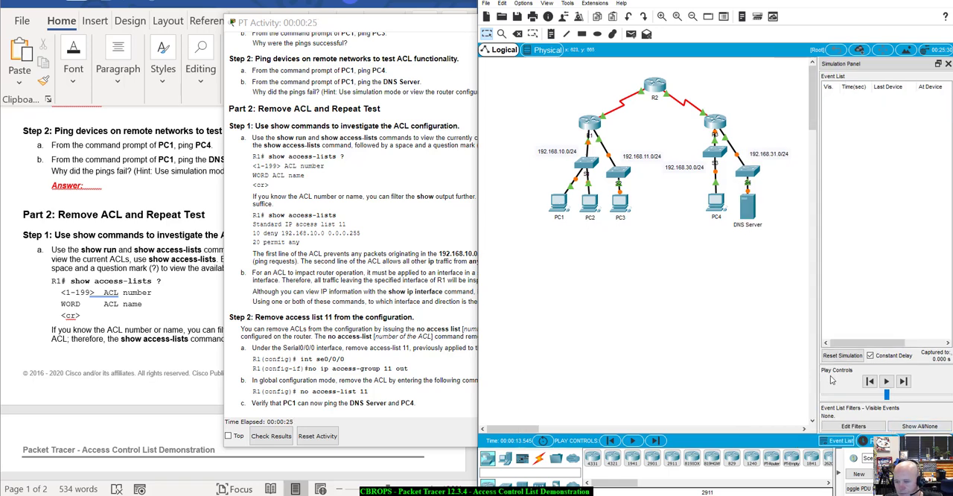
left_click(853, 426)
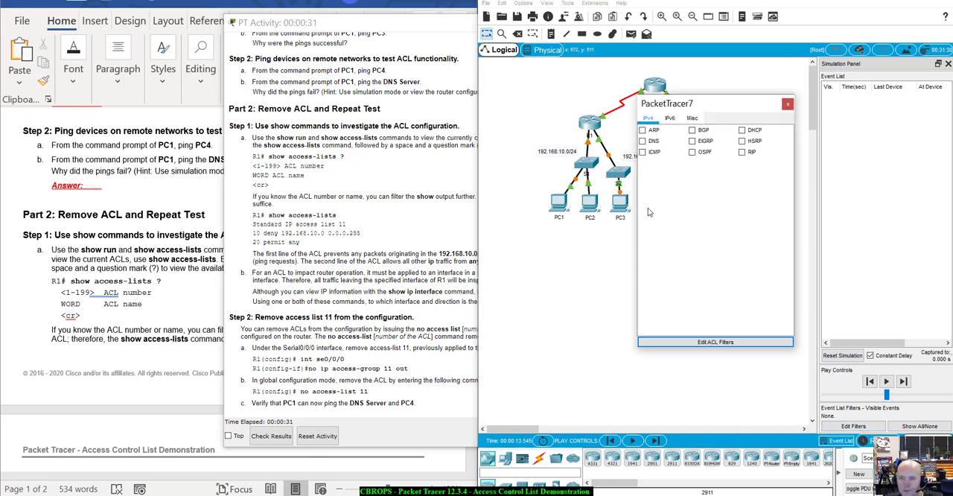
left_click(644, 153)
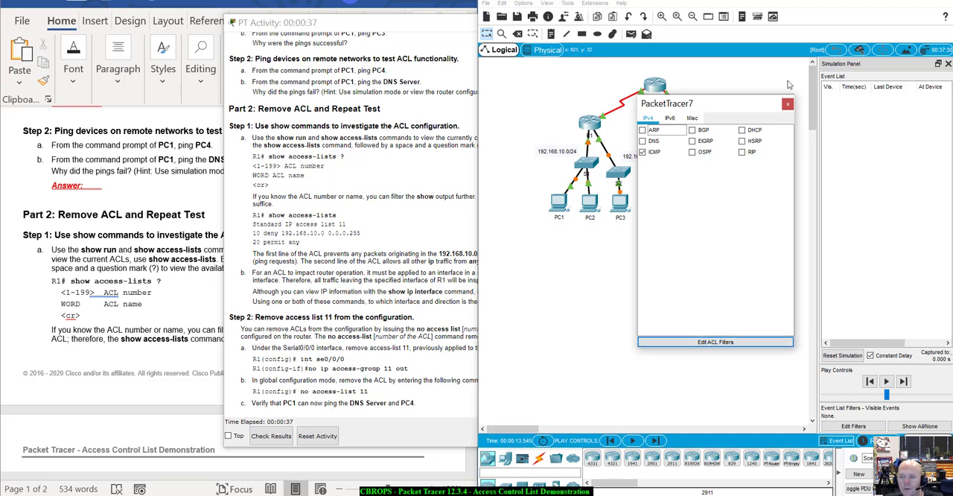
left_click(788, 107)
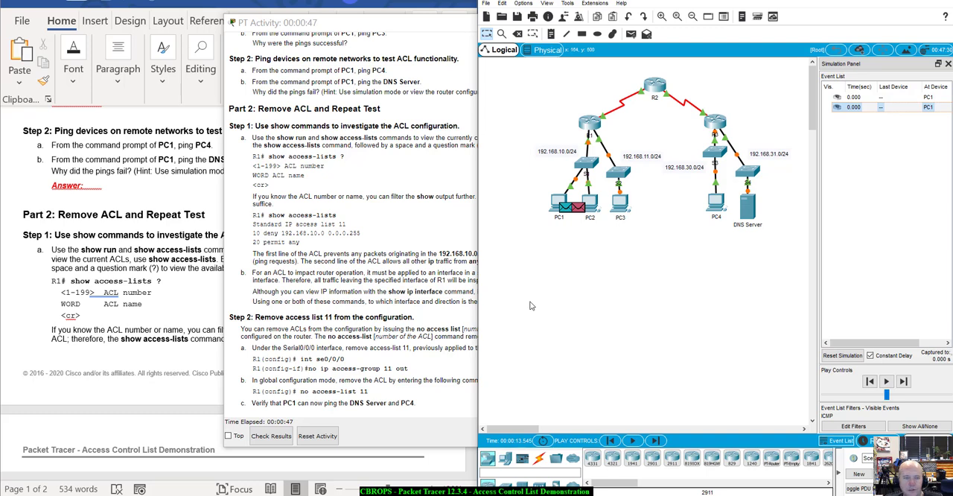
Step: Minimize the PT Activity window, look up PC4's IP configuration, and minimize the PC4 window
left_click(412, 28)
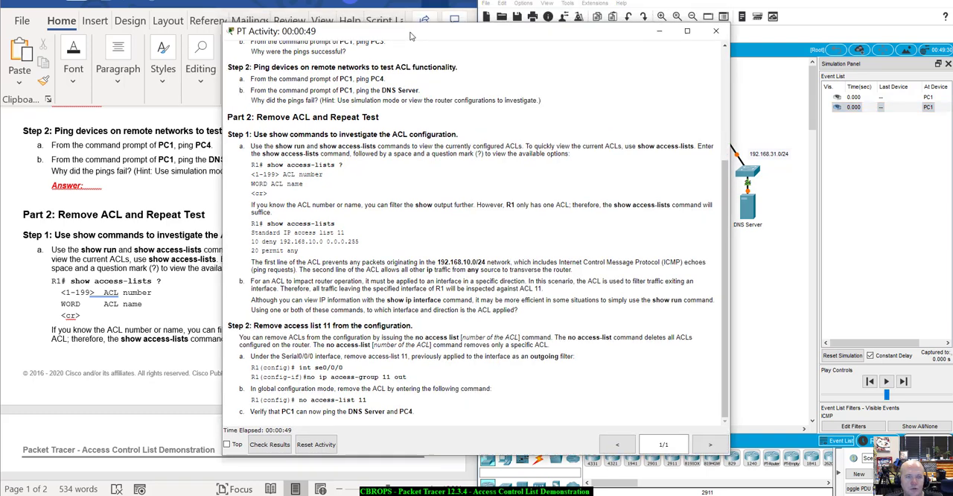
left_click(659, 30)
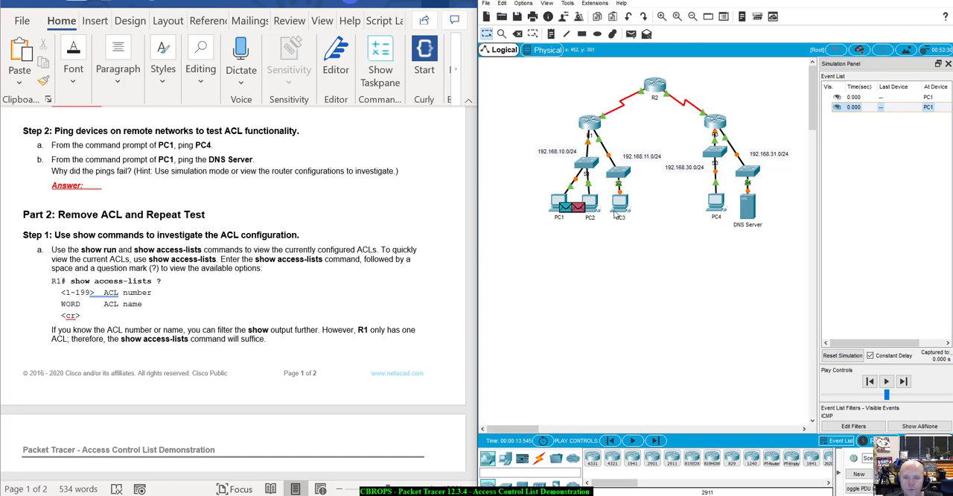
left_click(557, 203)
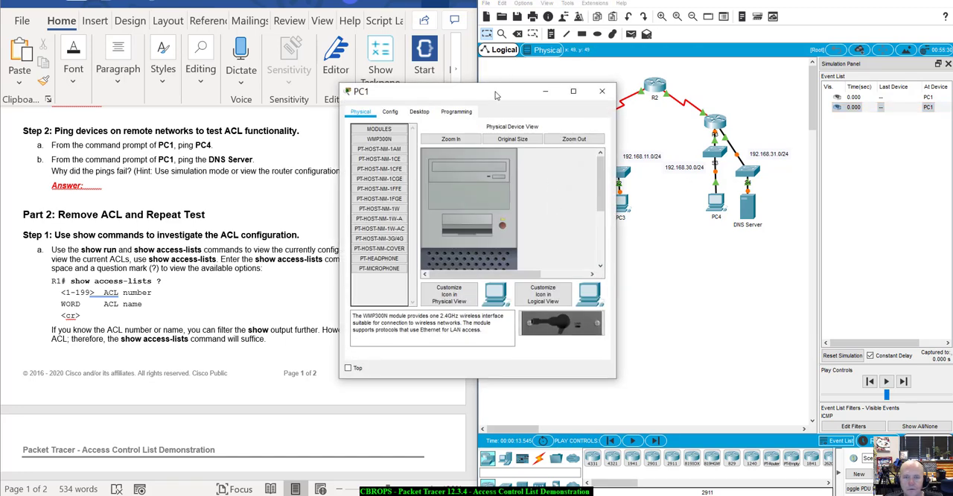
left_click_drag(499, 87, 654, 247)
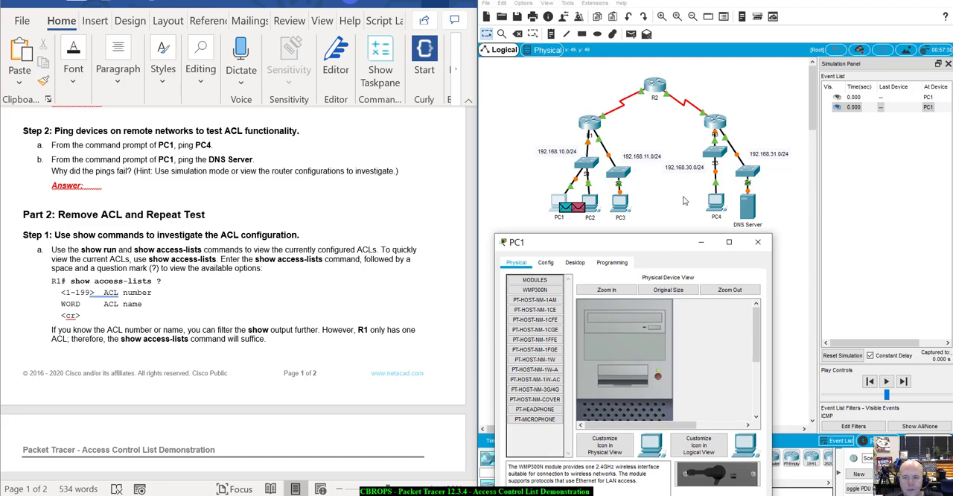
left_click(716, 198)
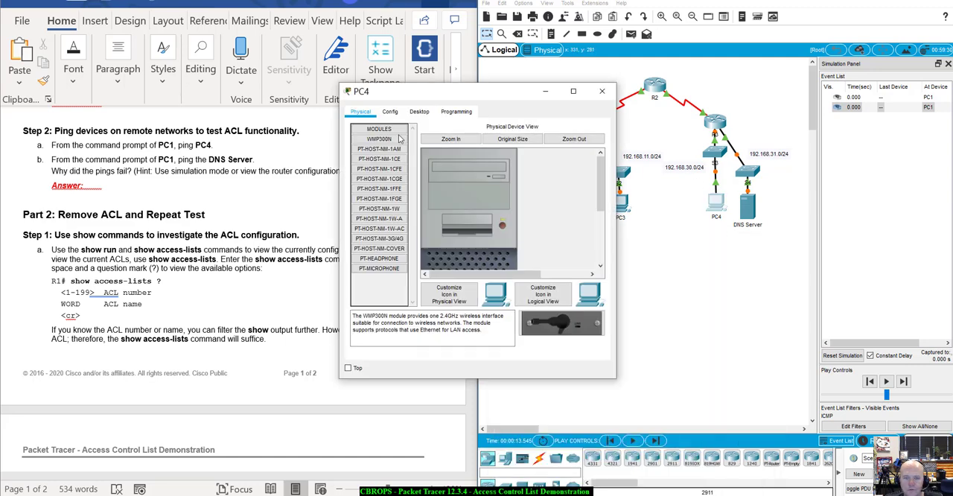
left_click(421, 111)
left_click(379, 145)
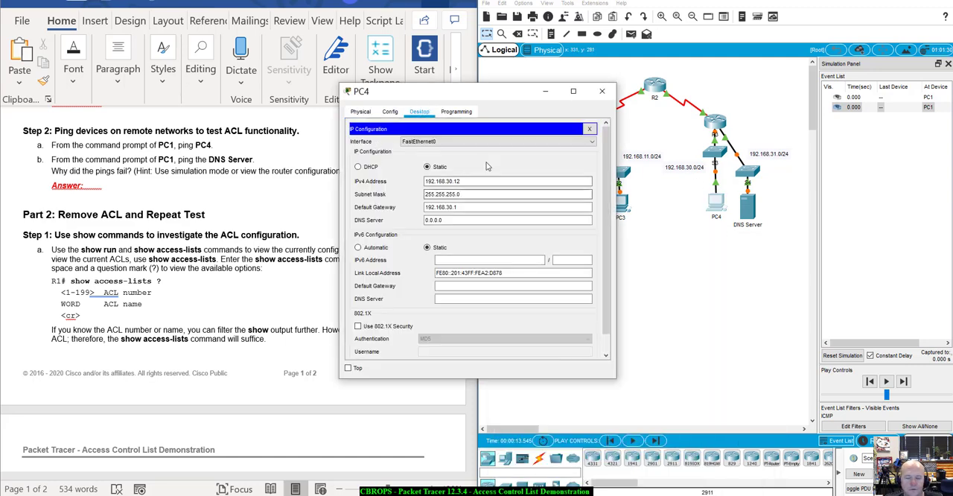
left_click(546, 91)
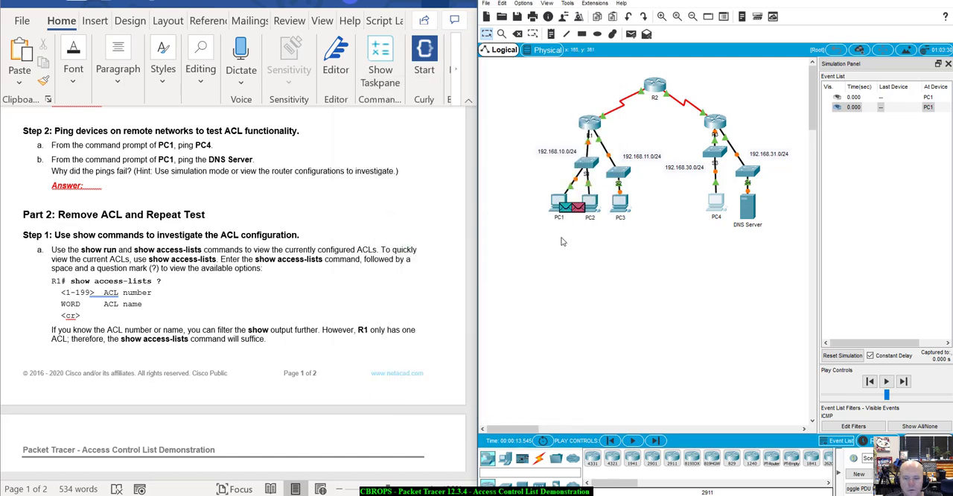
Step: Ping PC4 at 192.168.30.12 from PC1's command prompt
left_click(557, 202)
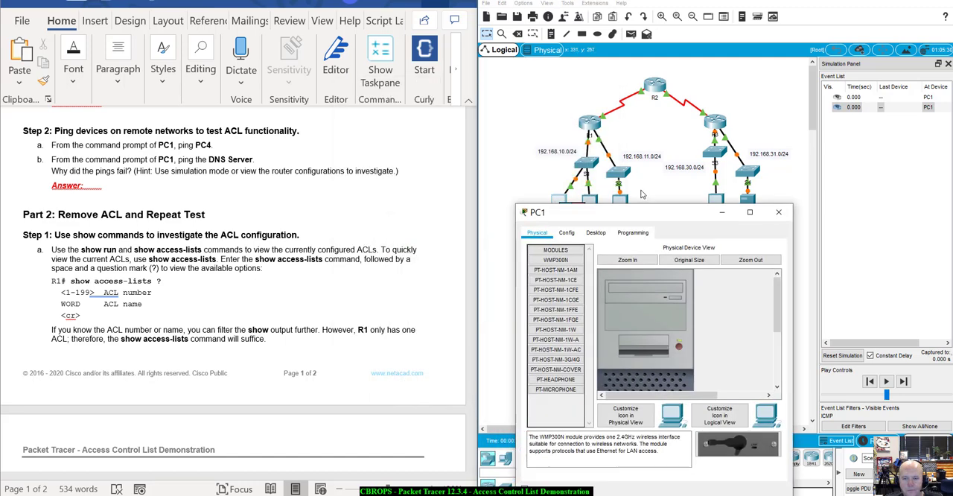
left_click(596, 233)
left_click(739, 274)
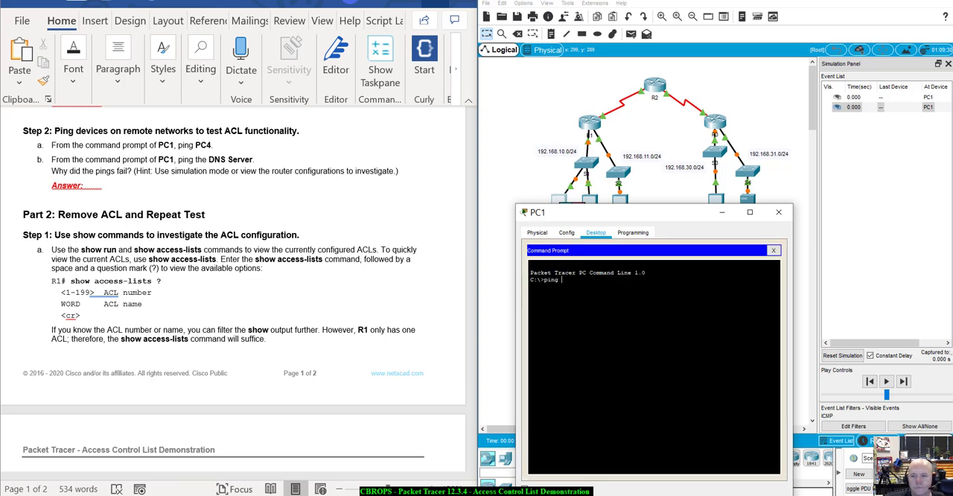
type("ping 192.168")
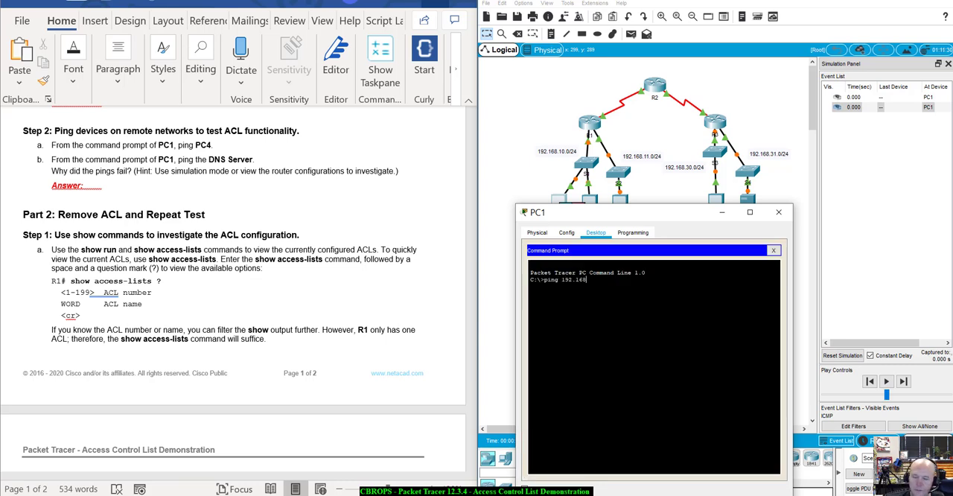
type(".30")
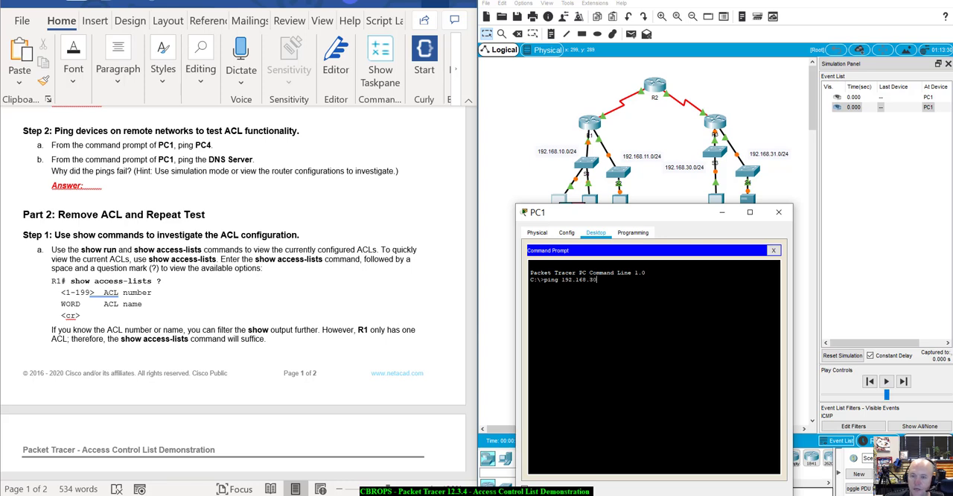
type(".12")
key("Return")
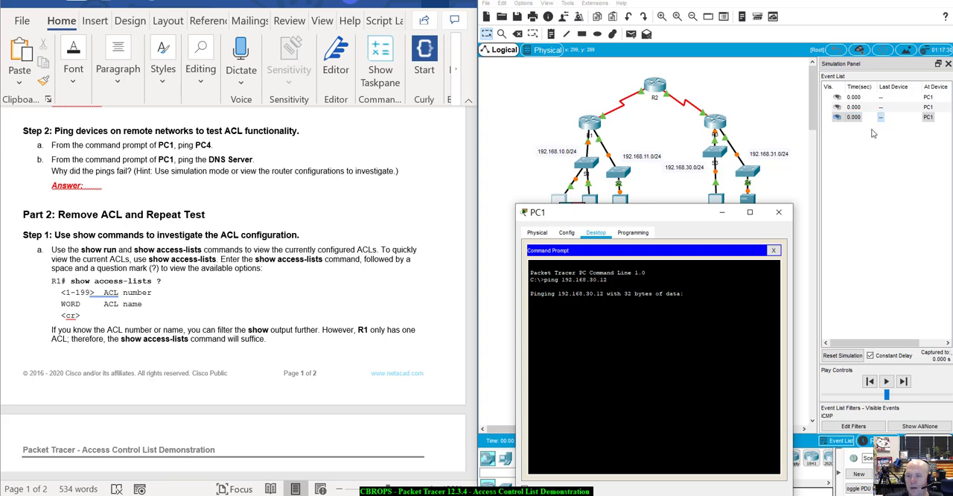
Step: Move the PC1 window off the topology and advance the simulation event by event to follow the ping to PC4
left_click_drag(668, 213, 148, 207)
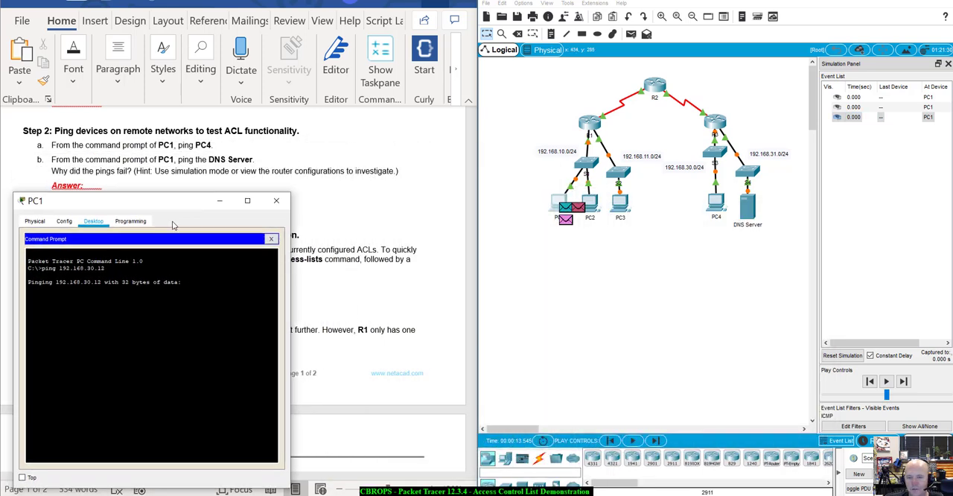
left_click(903, 382)
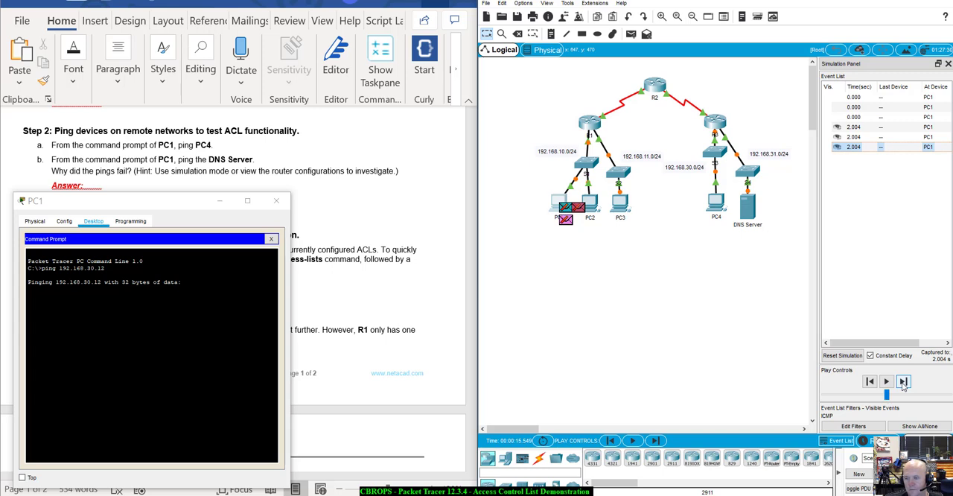
left_click(903, 381)
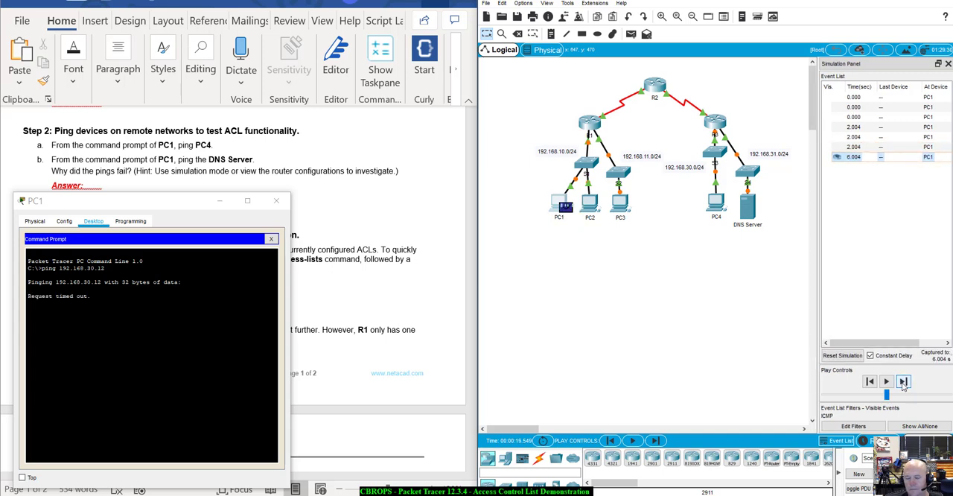
left_click(903, 382)
left_click(903, 382)
left_click(903, 382)
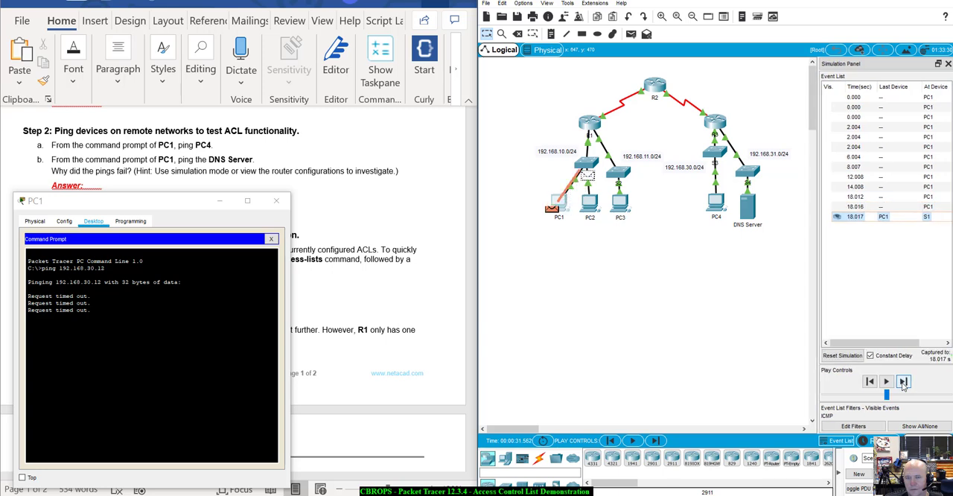
left_click(903, 385)
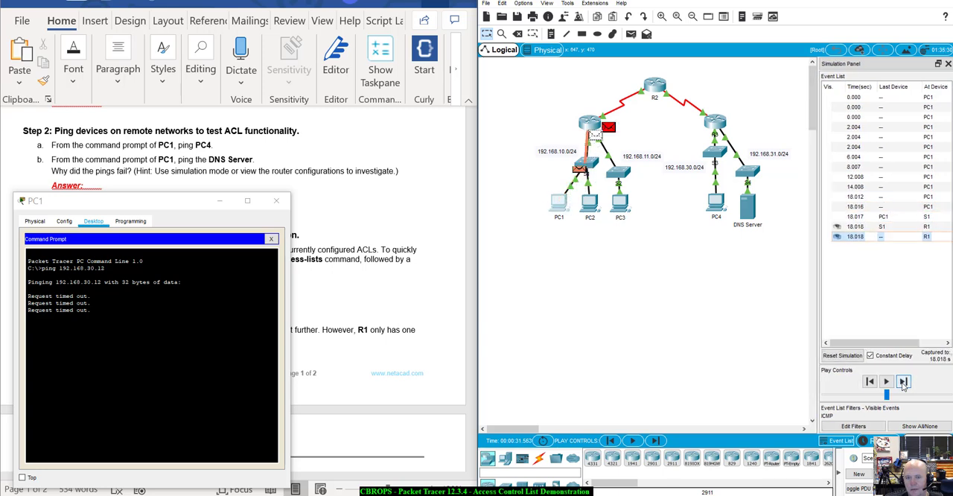
left_click(903, 381)
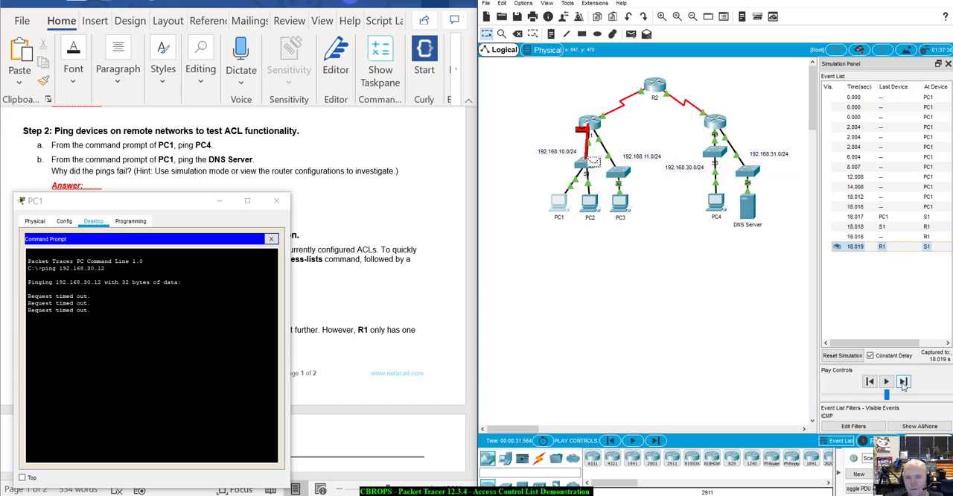
left_click(903, 382)
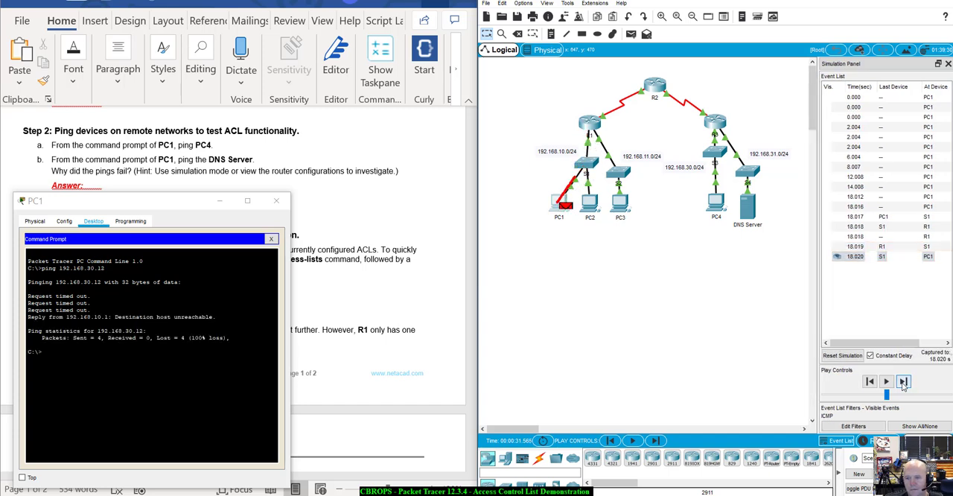
left_click(903, 382)
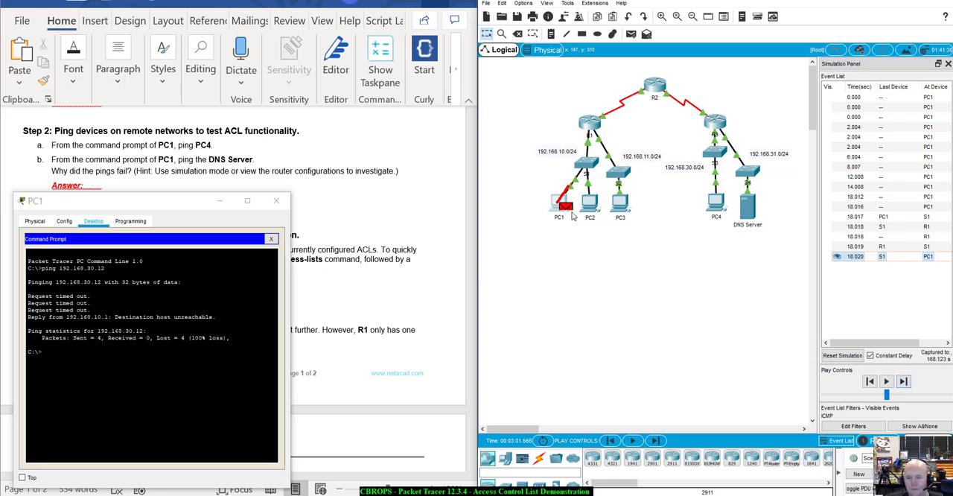
Step: Check PC1's address details, highlight the source of the reply in its ping output, and close the PC1 window
mouse_move(572, 216)
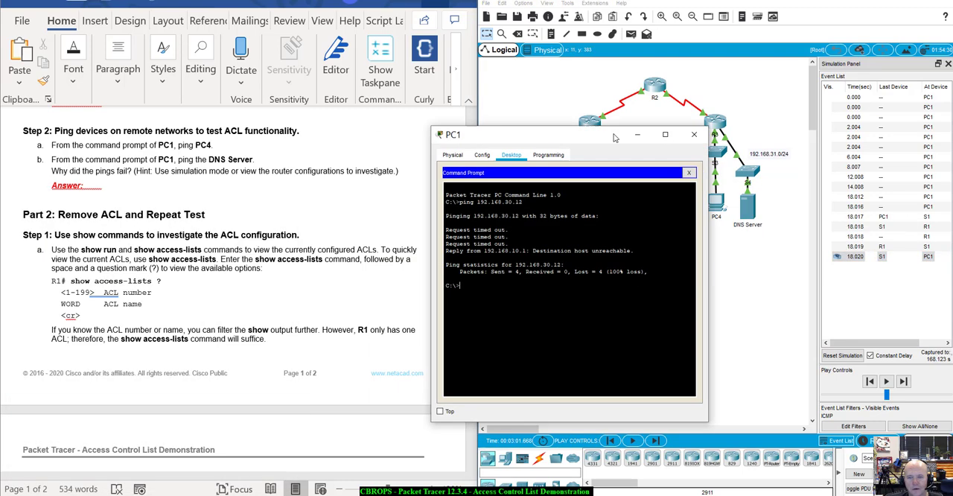
left_click_drag(171, 202, 650, 144)
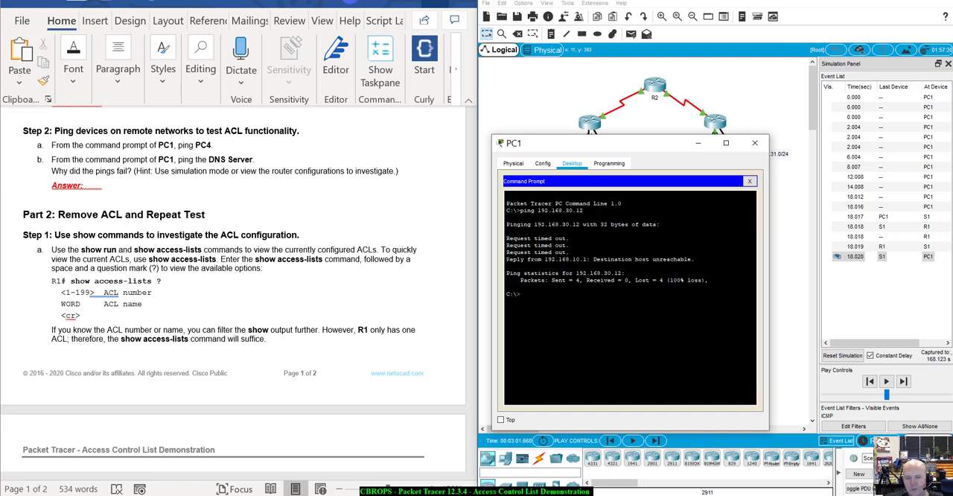
left_click_drag(506, 260, 589, 260)
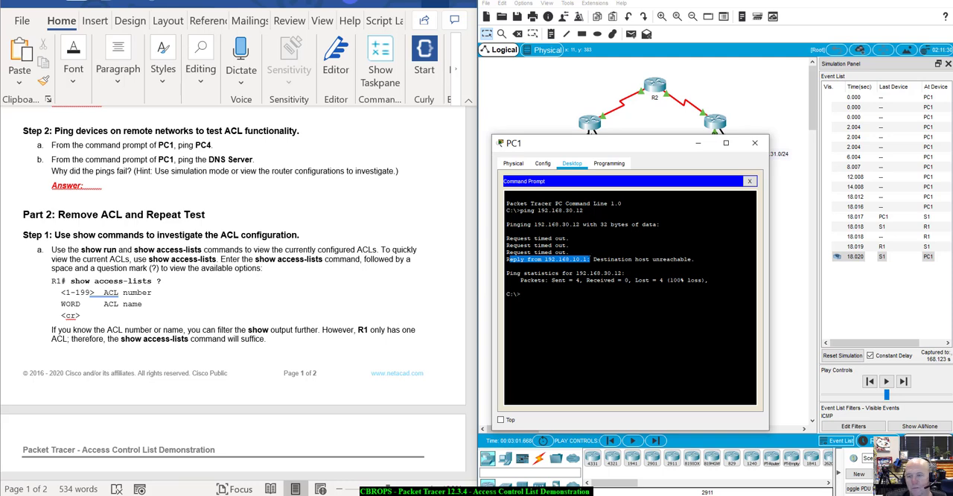
left_click(755, 143)
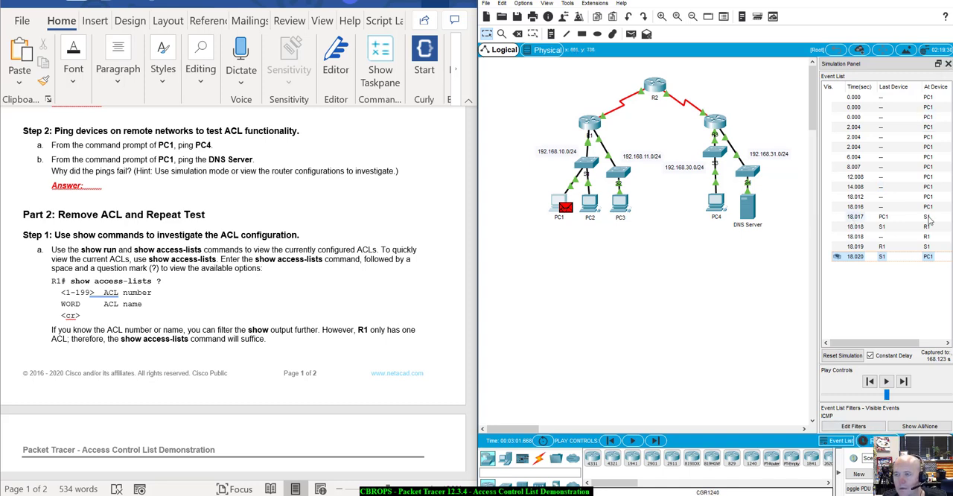
Step: Switch back to realtime mode and open router R1's command line interface beside the lab instructions
left_click(864, 440)
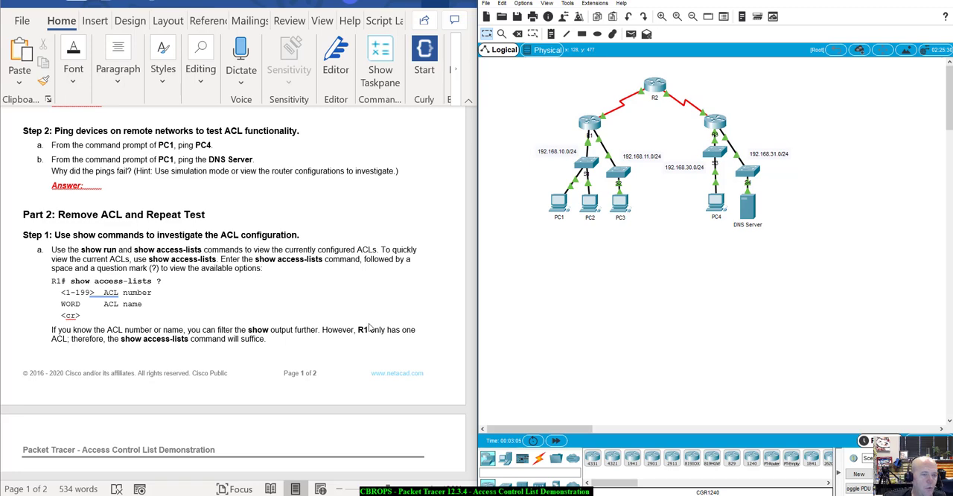
left_click(594, 132)
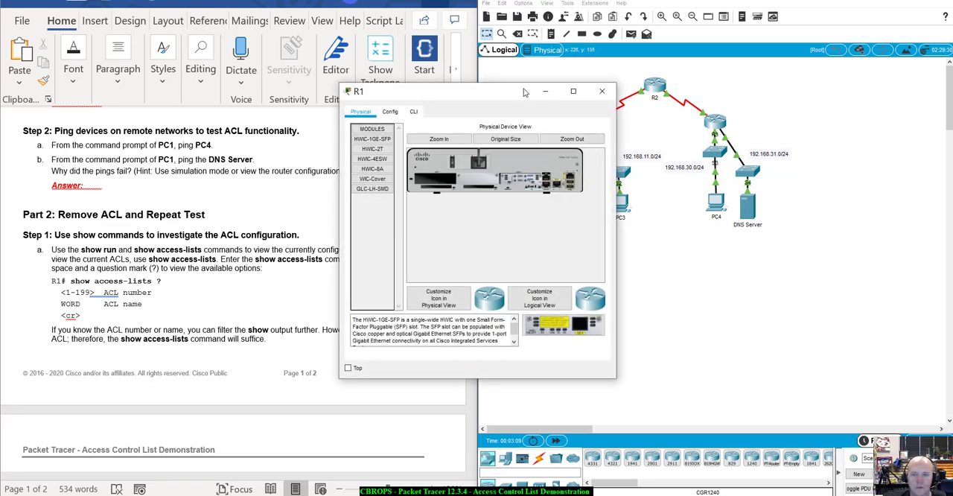
left_click_drag(524, 92, 767, 94)
left_click(659, 115)
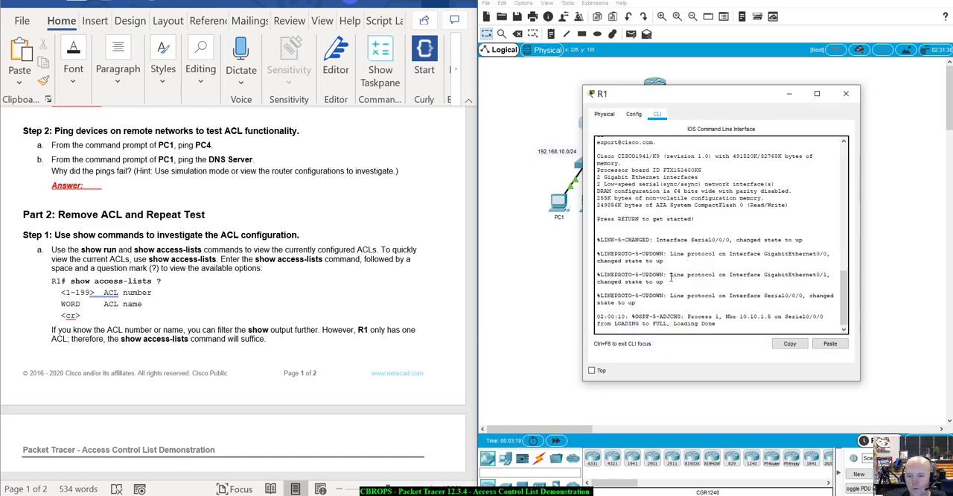
Step: Review R1's startup output in the CLI, highlight the Serial0/0/0 link message, and keep R1 visible in the topology
scroll(670, 216, "up", 15)
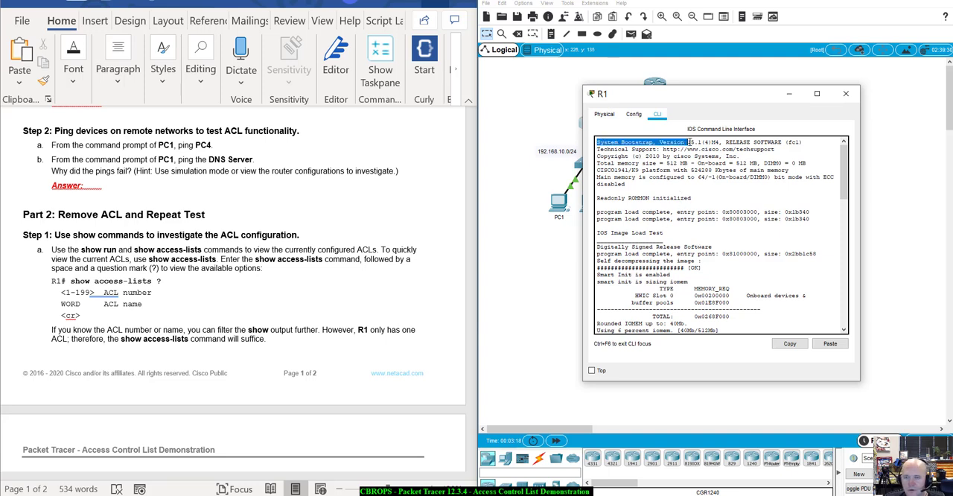
left_click_drag(597, 142, 806, 151)
scroll(700, 240, "down", 12)
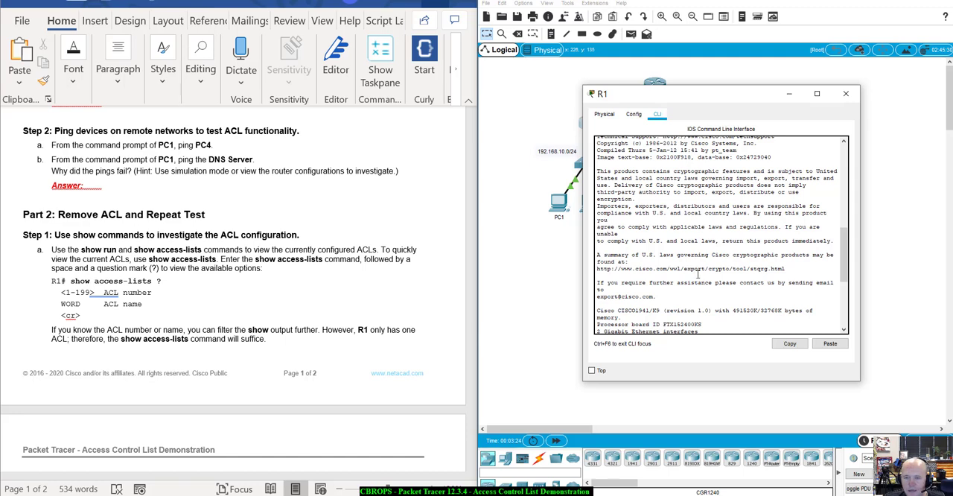
scroll(698, 273, "down", 7)
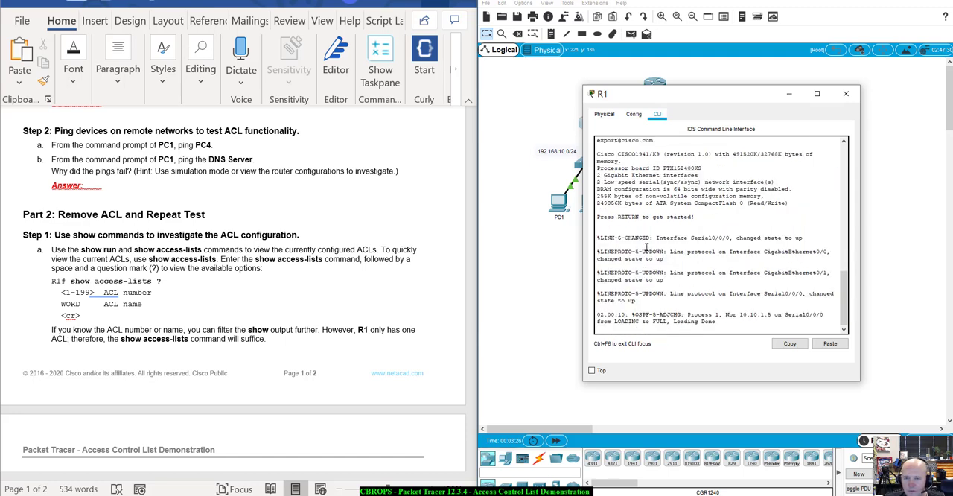
left_click_drag(597, 237, 803, 237)
left_click_drag(589, 90, 653, 177)
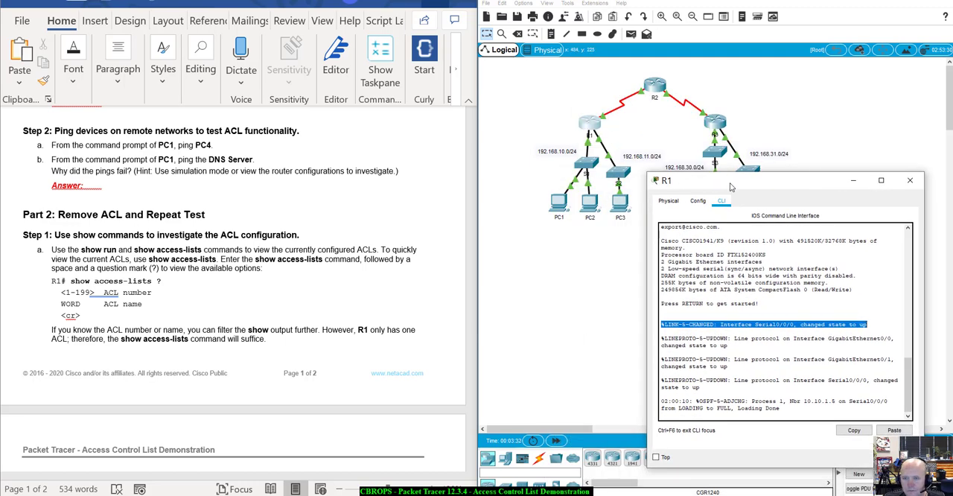
left_click_drag(731, 187, 736, 119)
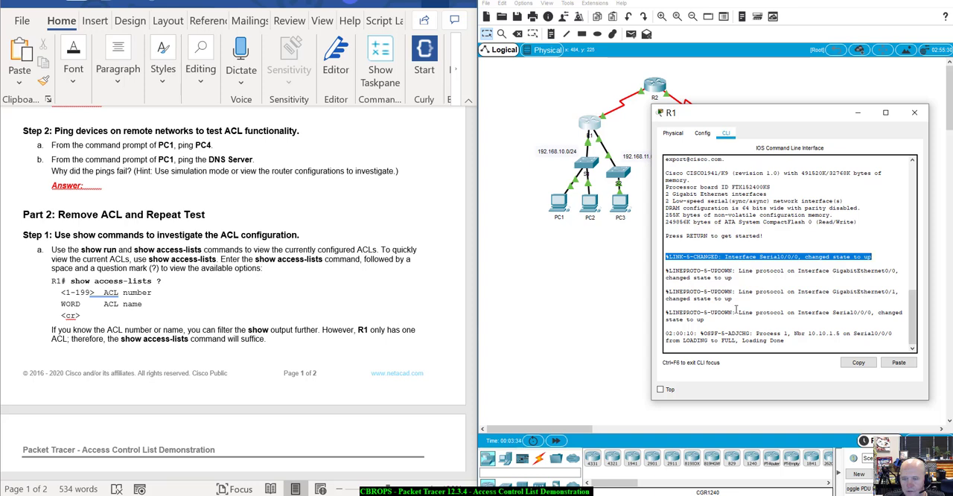
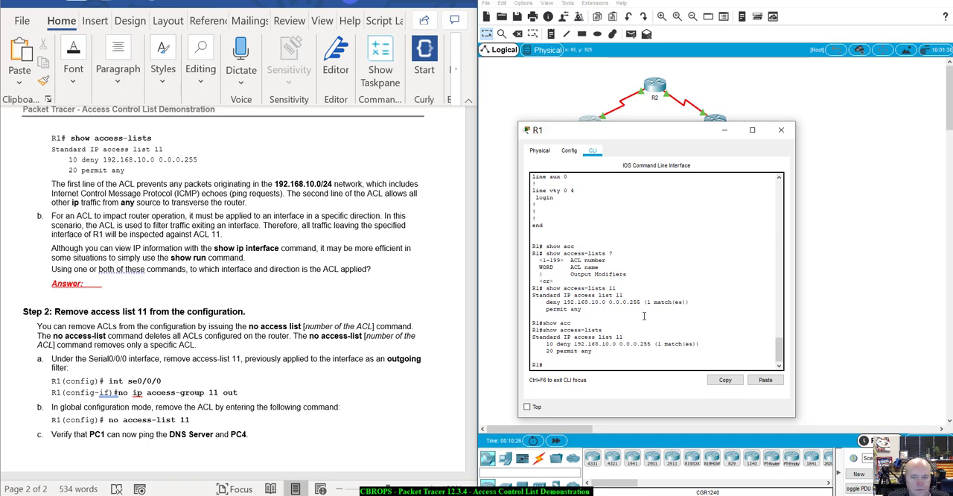
Step: Highlight the show access-lists output for access list 11 in R1's CLI, then clear the highlight
left_click_drag(533, 341, 540, 324)
left_click(632, 353)
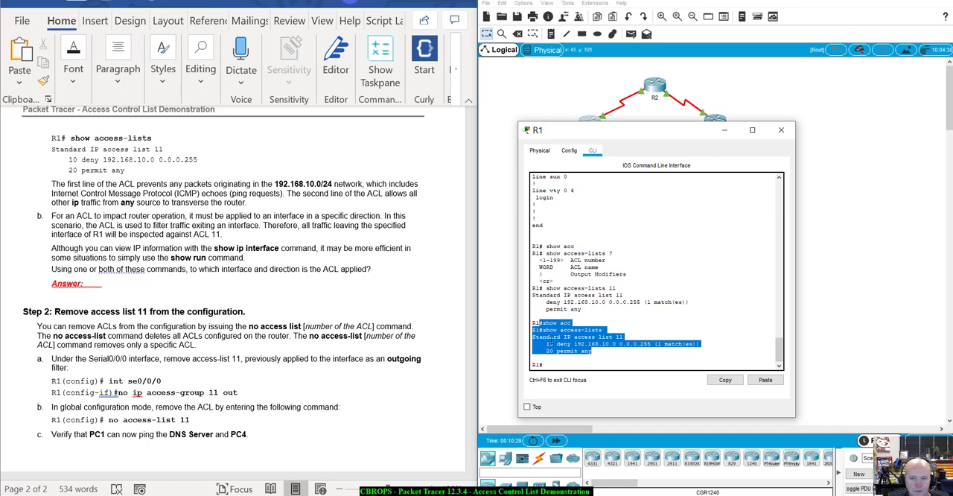
left_click(622, 364)
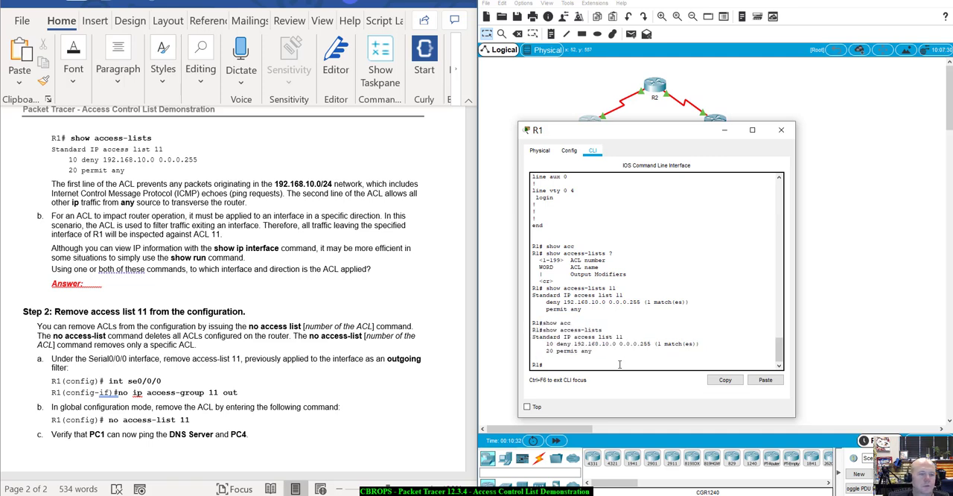
Step: Run show ip interface on R1 and page through the output to look for applied access lists
type("show ip in")
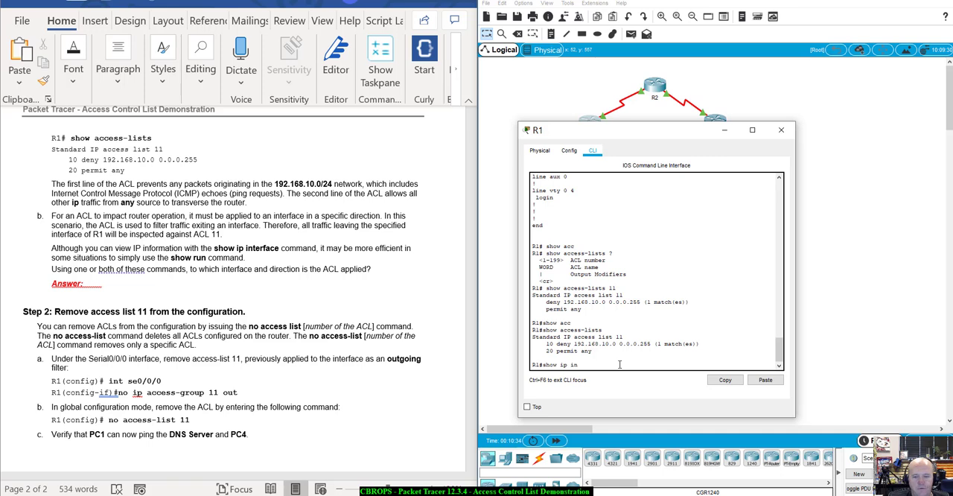
key("Tab")
key("Return")
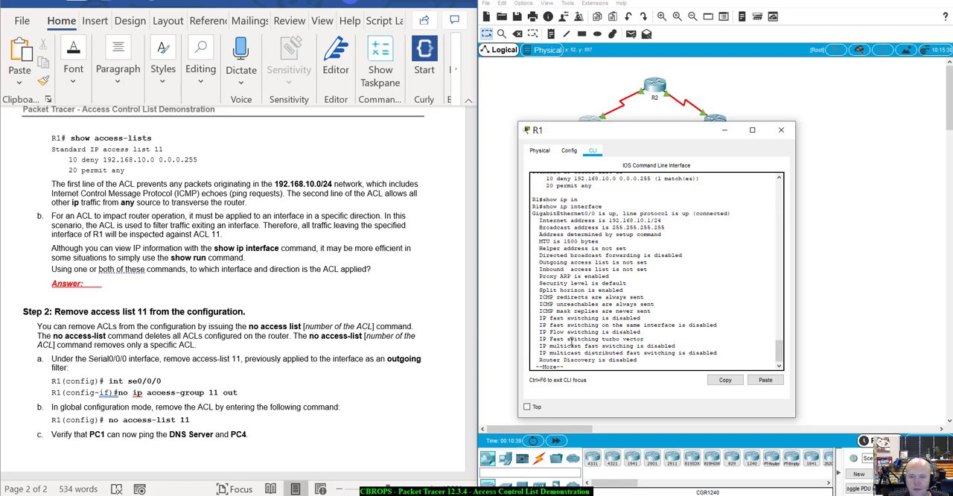
key("space")
key("space")
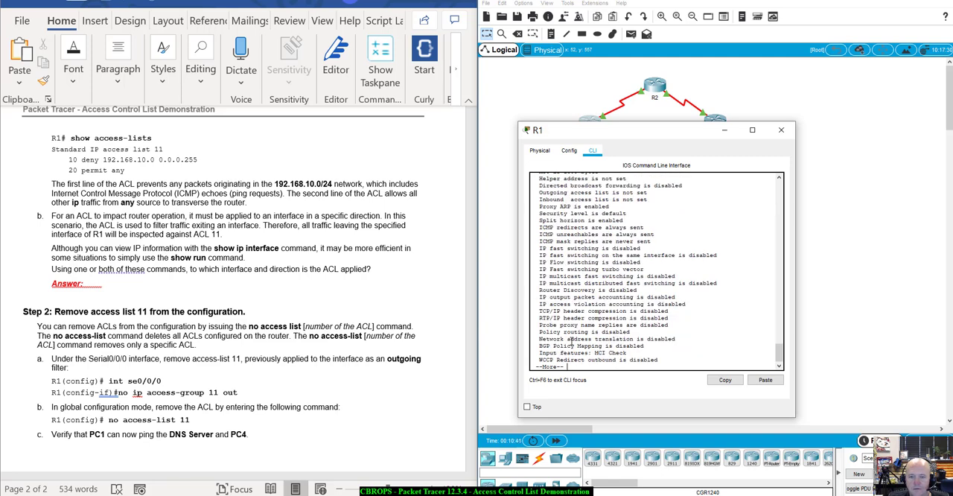
key("space")
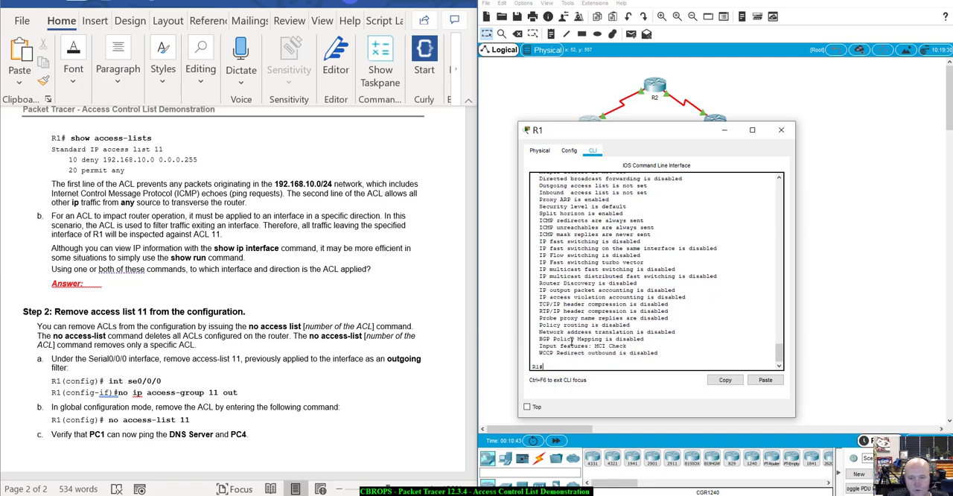
Step: Run show run on R1, page to the interface sections, and highlight the Serial0/0/0 configuration
type("show run")
key("Return")
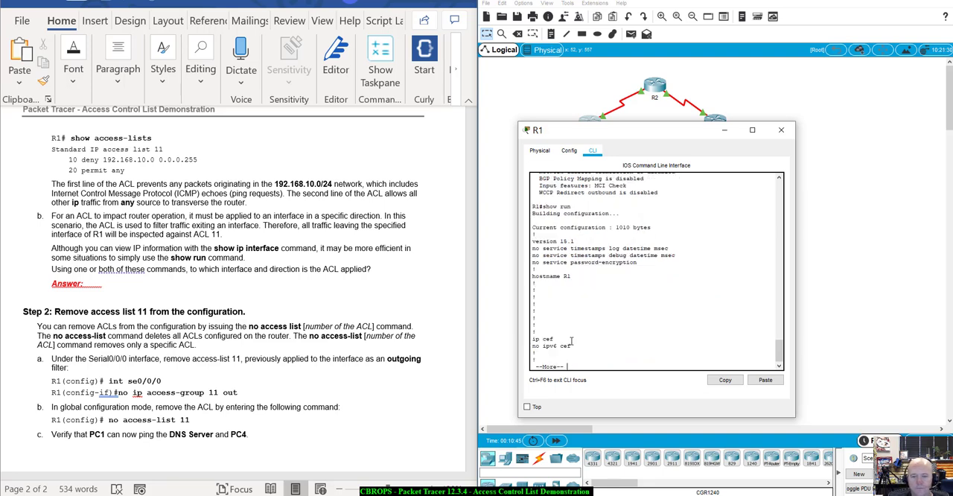
key("space")
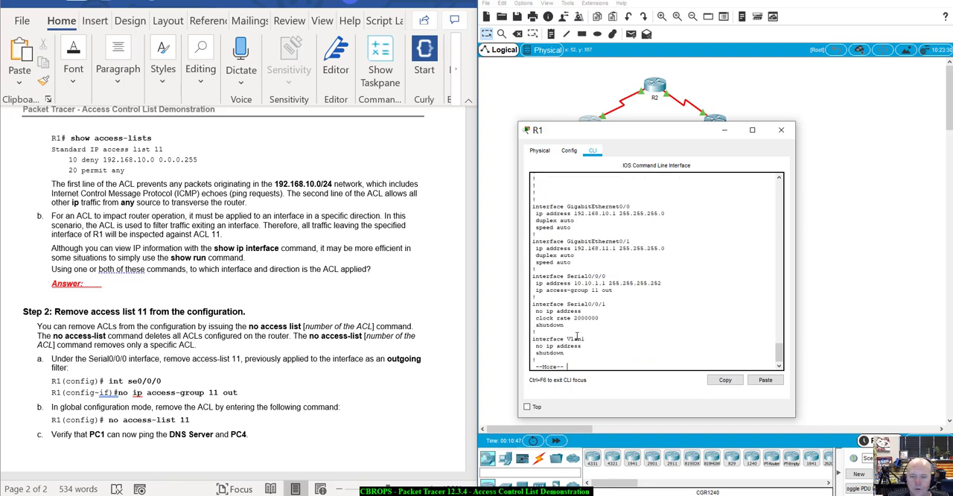
scroll(570, 298, "up", 3)
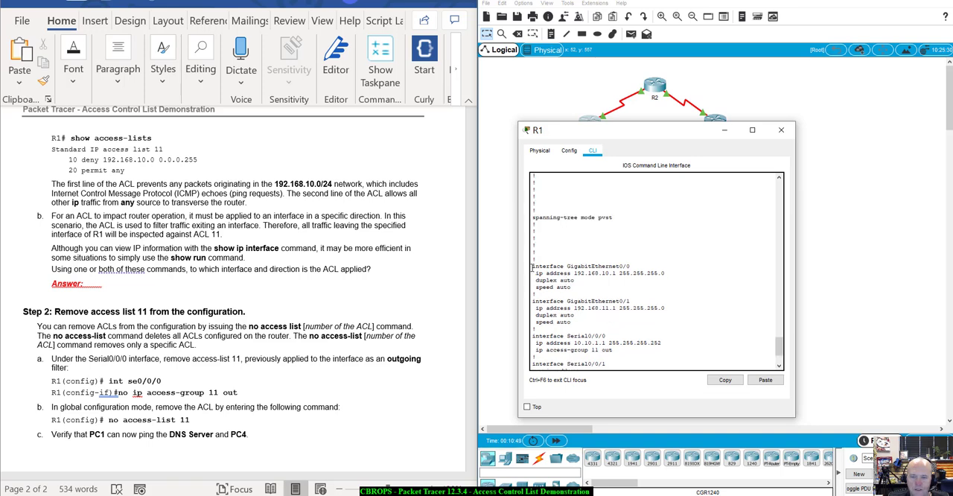
left_click_drag(532, 266, 533, 306)
scroll(572, 323, "down", 1)
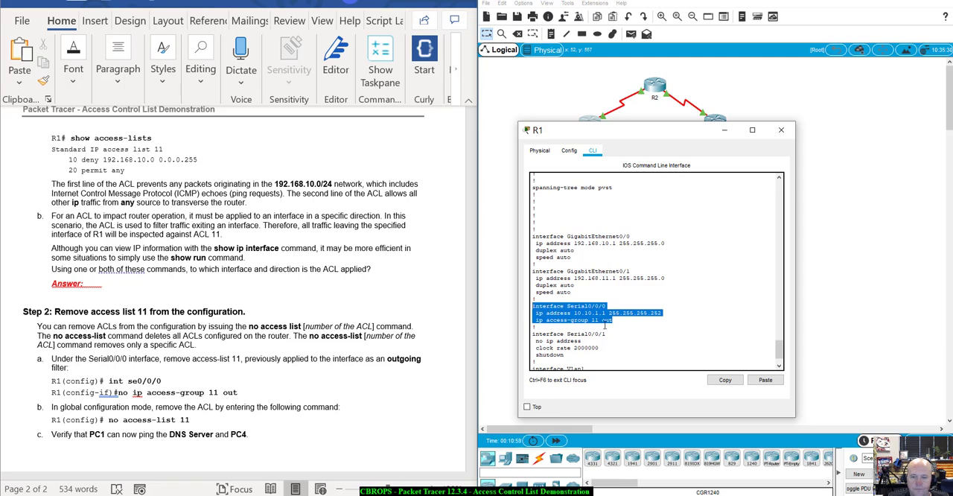
Step: Uncover the topology by moving the R1 window, and compare it with the Serial0/0/0 access-group lines in the configuration
left_click_drag(700, 131, 788, 228)
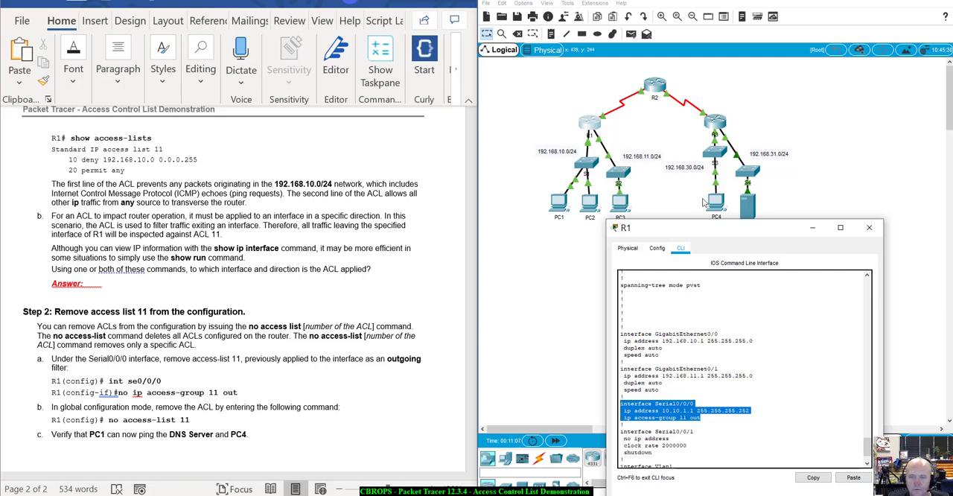
left_click_drag(709, 233, 666, 146)
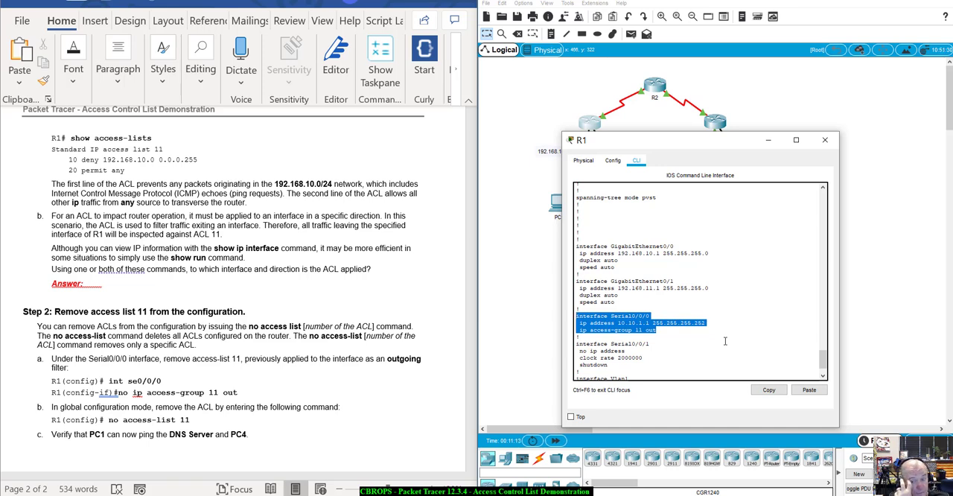
scroll(724, 340, "down", 2)
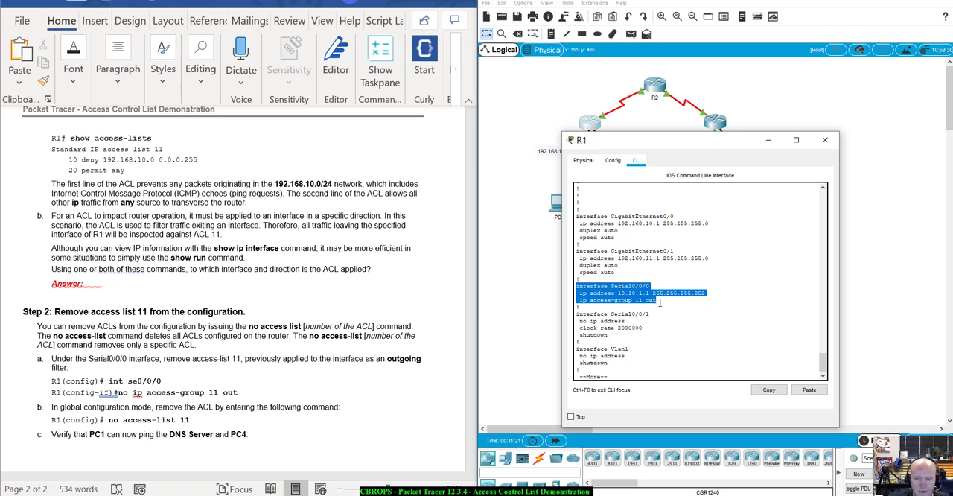
left_click_drag(660, 302, 577, 286)
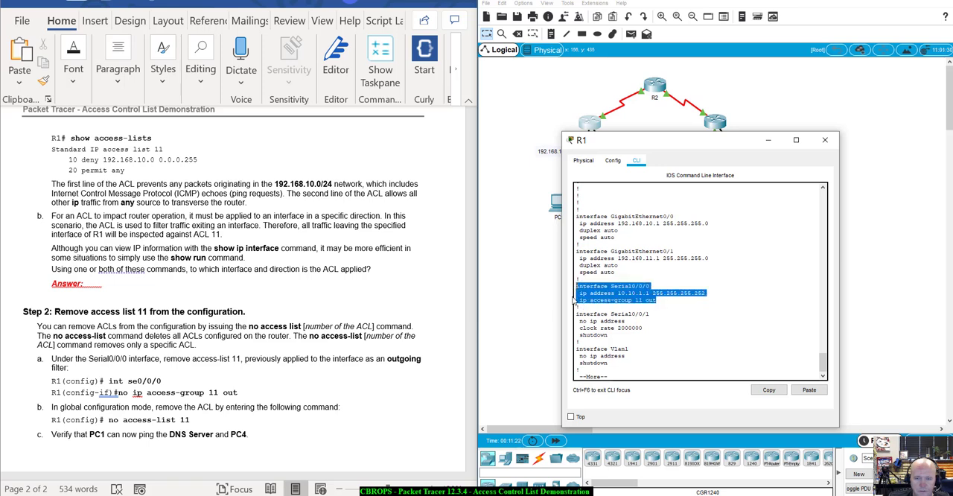
left_click(669, 297)
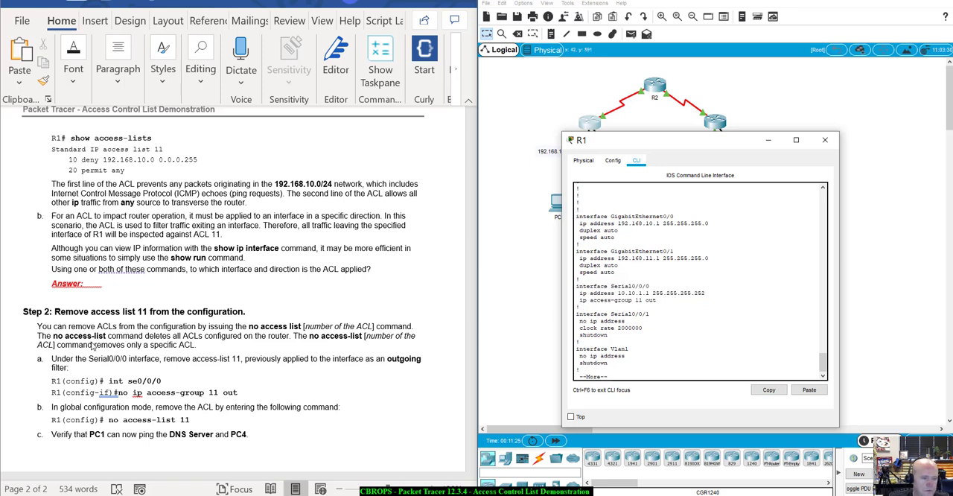
Step: Stop the running-config listing, enter global configuration mode on R1, and open interface s0/0/0 for configuration
scroll(93, 343, "down", 1)
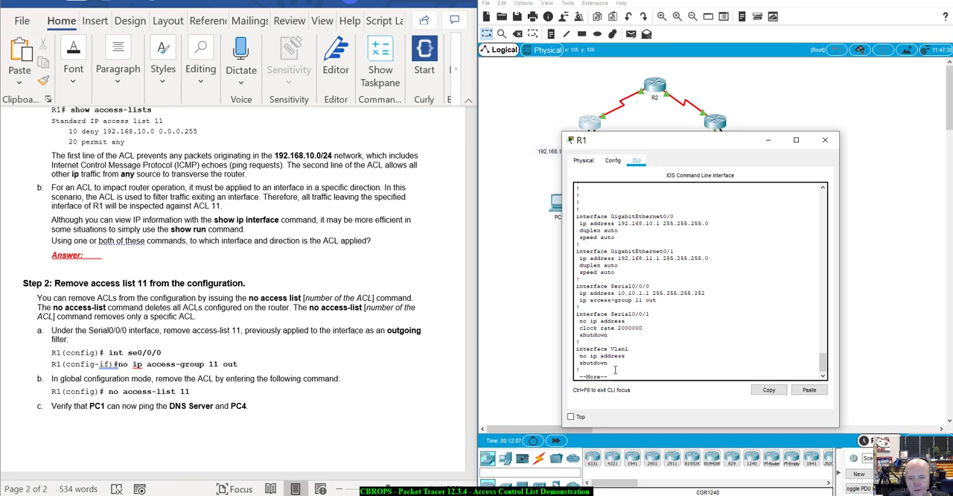
key("ctrl+c")
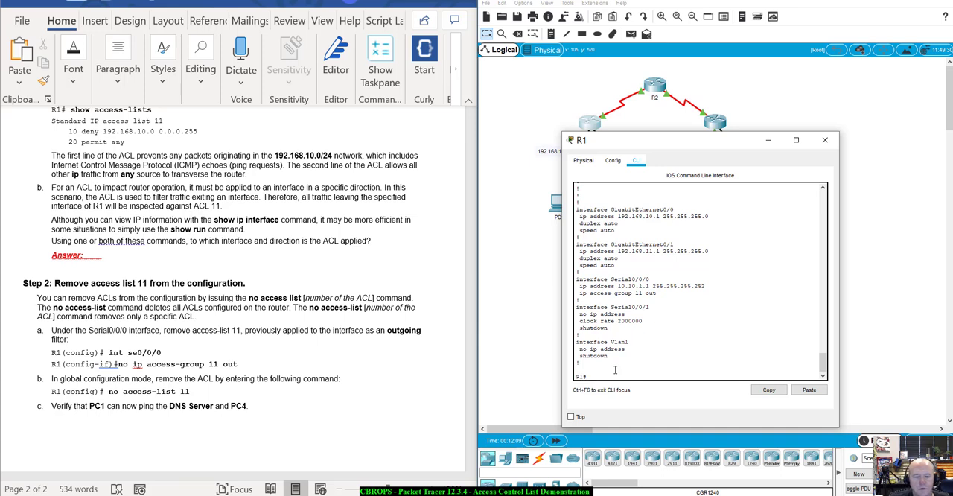
type("config ")
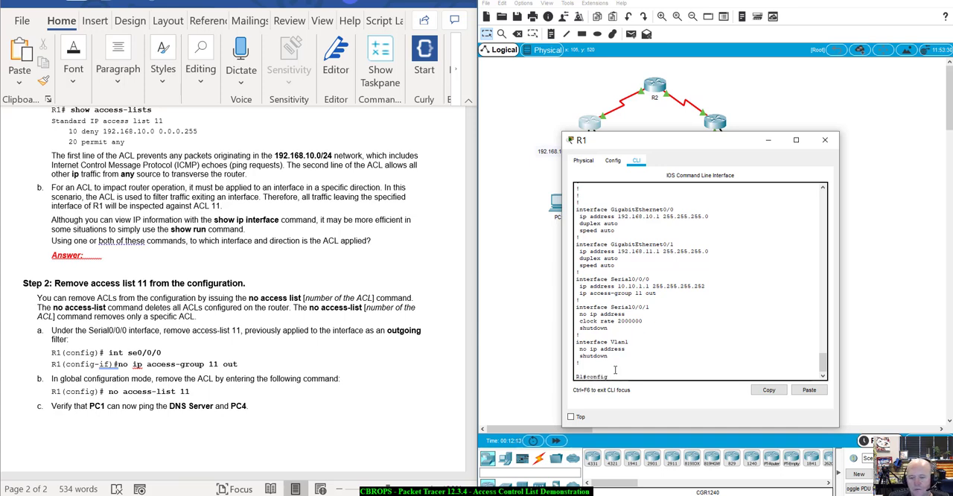
type("t")
key("Return")
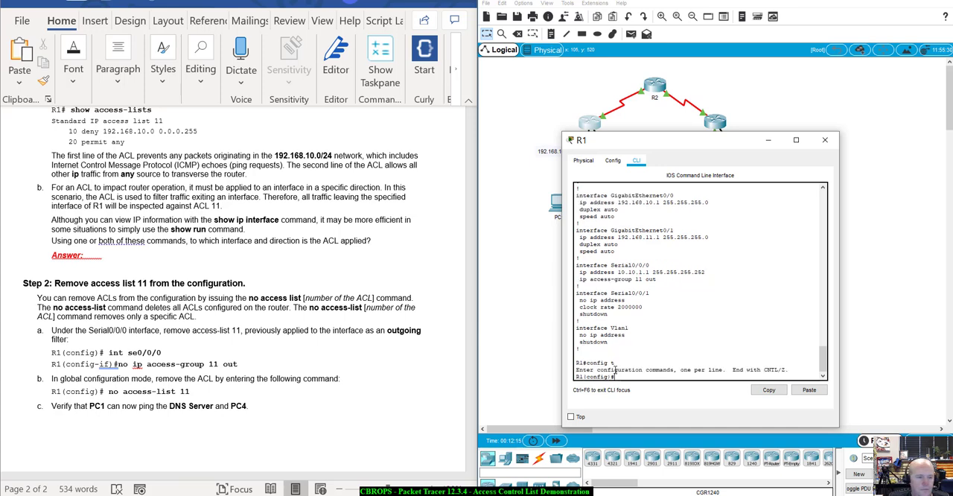
type("int s00")
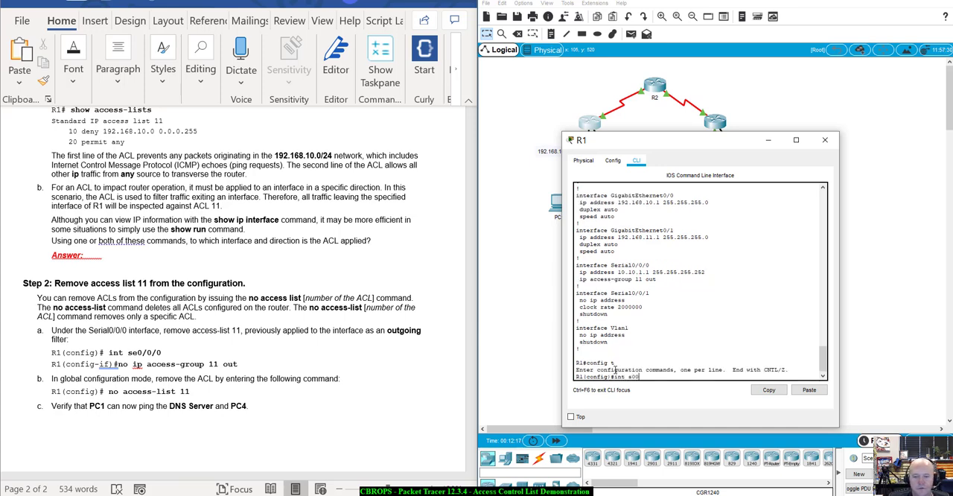
key("BackSpace")
type("/0/0")
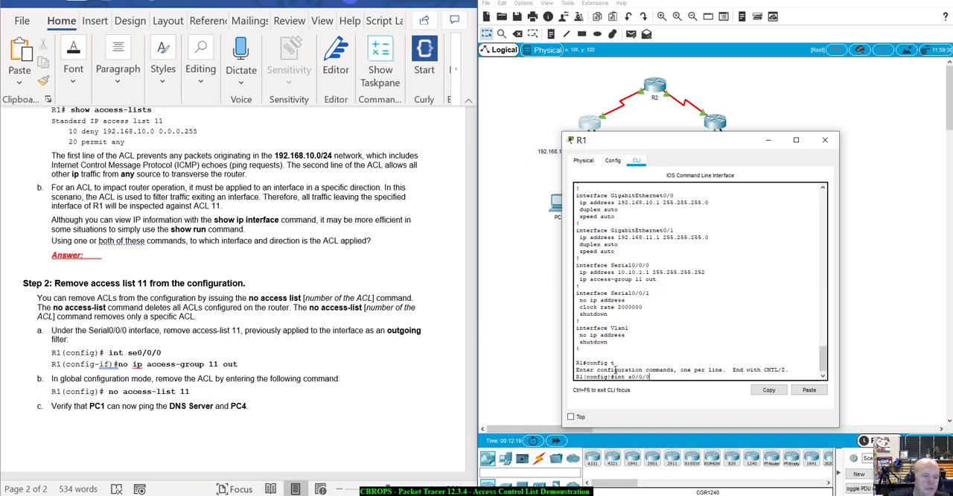
key("Return")
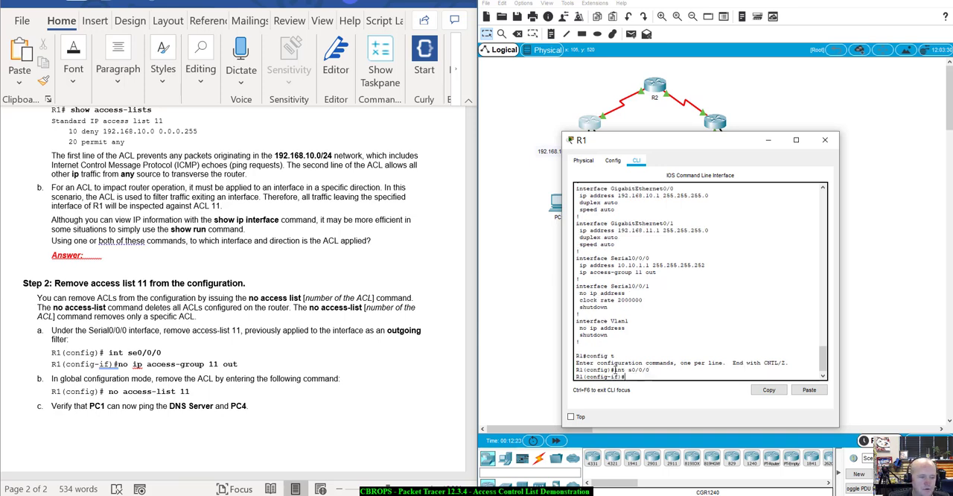
Step: Start a no ip command on the serial interface and list its available options with the built-in help
type("n")
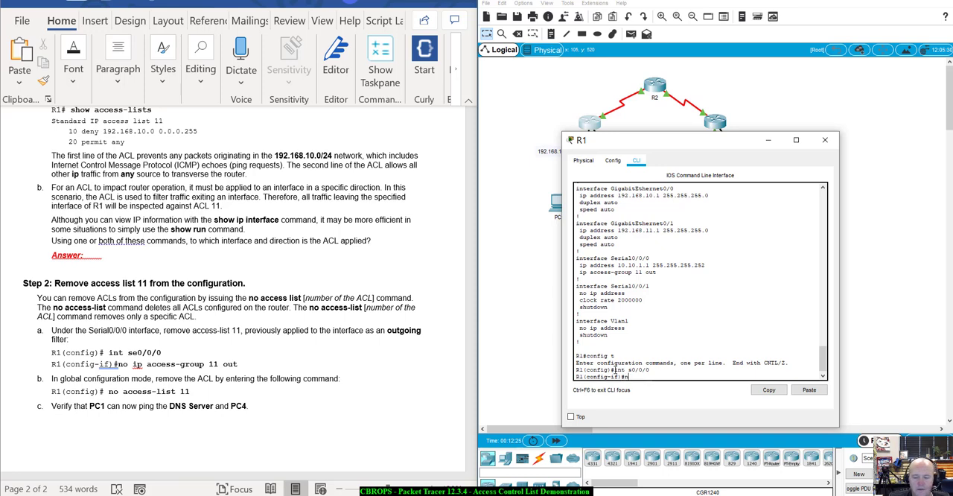
type("o c")
key("BackSpace")
type("ip")
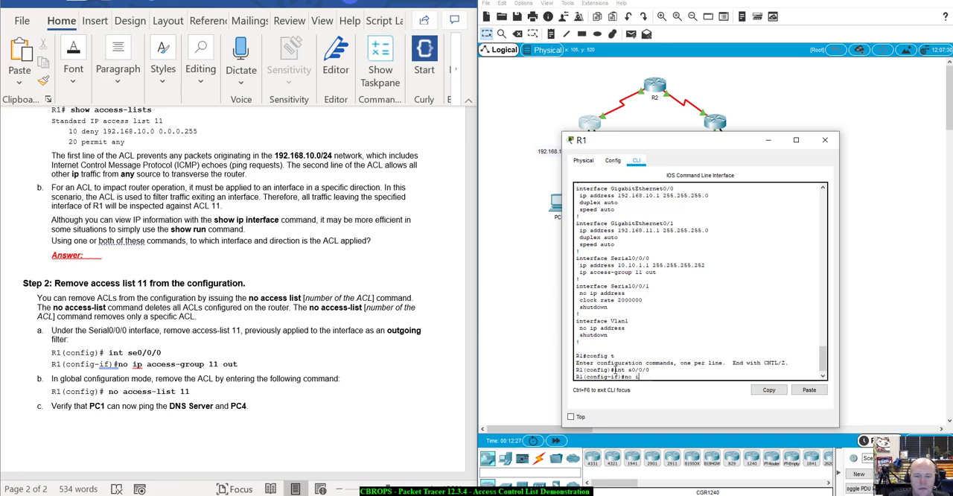
key("Tab")
type("p")
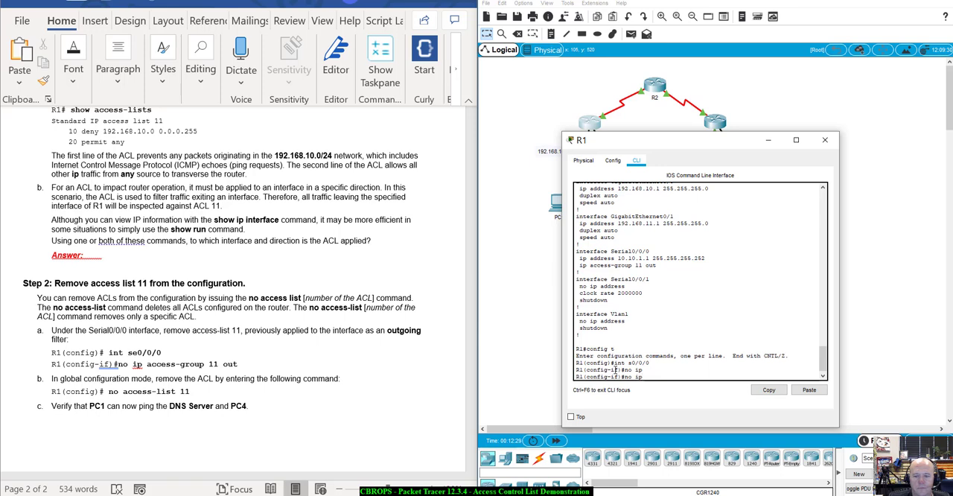
key("Tab")
type("?")
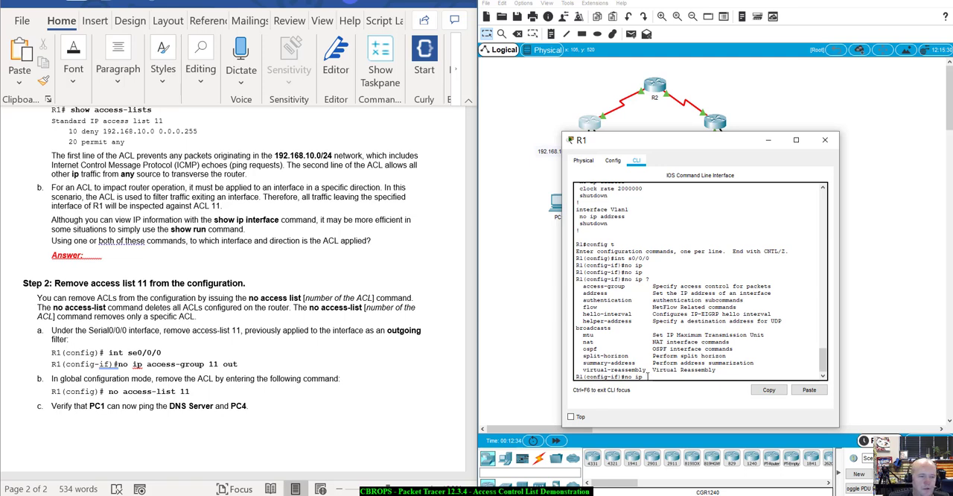
type("acc")
Step: Extend the command to no ip access-group, show its accepted arguments, and highlight the access-list name option
key("Tab")
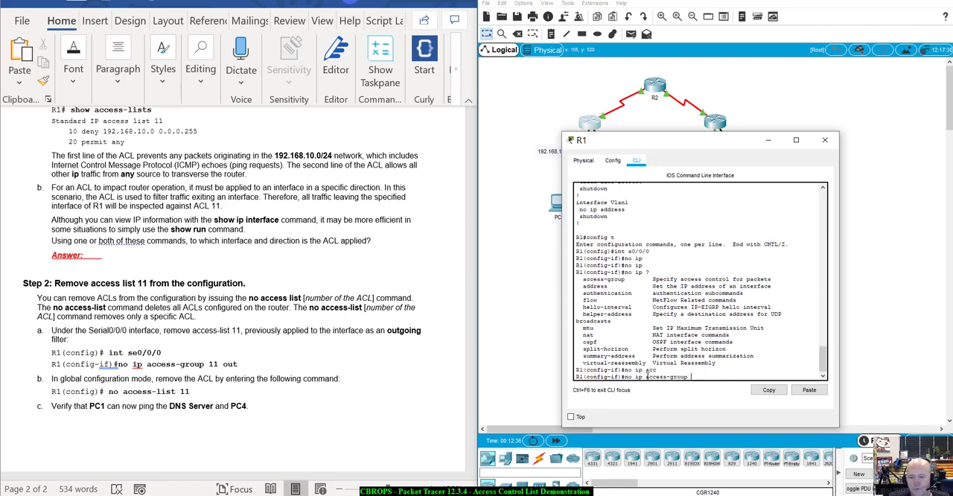
type("?")
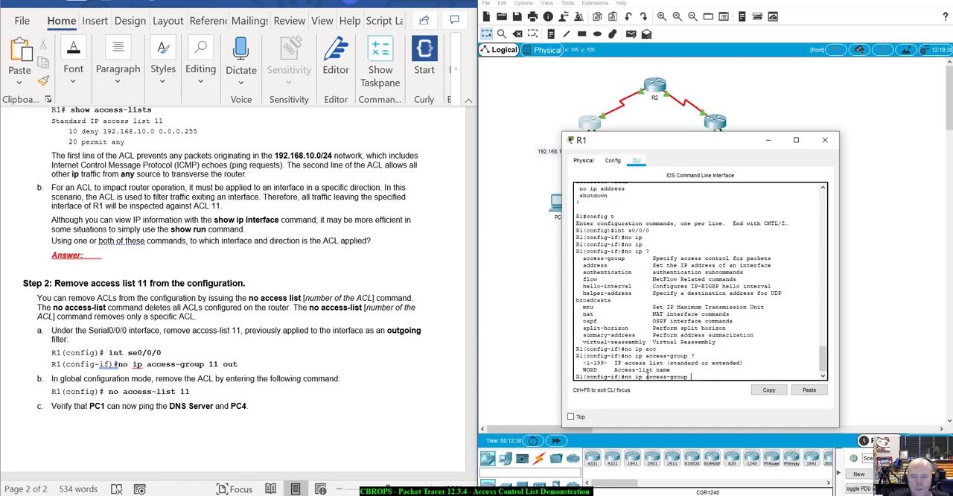
left_click_drag(605, 369, 679, 367)
left_click(683, 369)
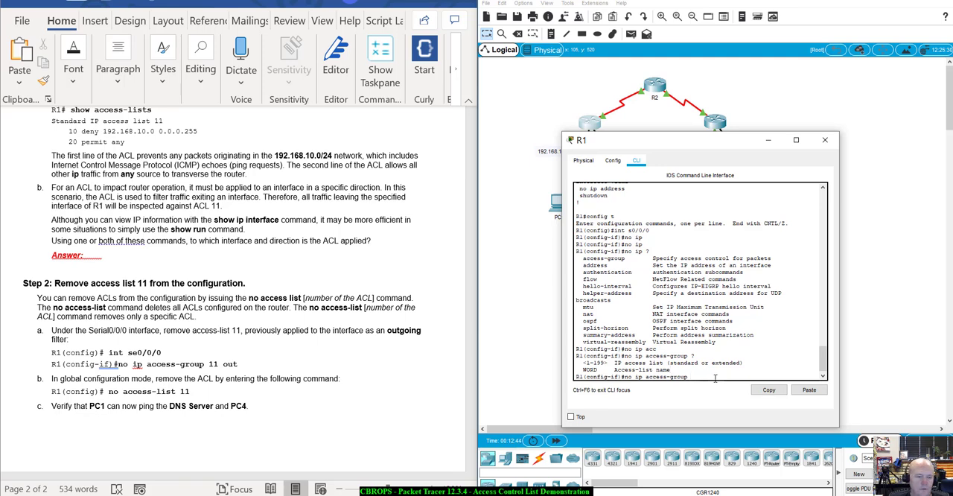
Step: Check the direction options, remove the ACL from the interface with no ip access-group 11 out, and view the remaining lab instructions
type("11")
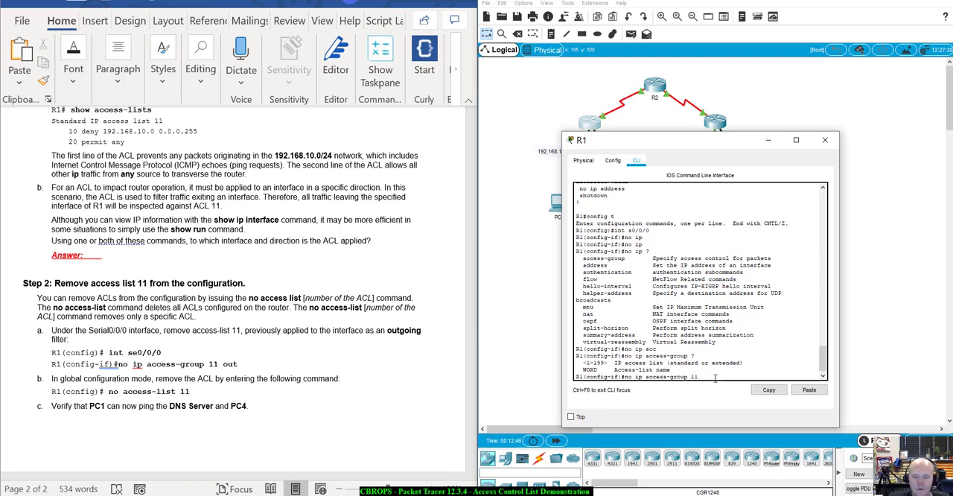
type(" ?")
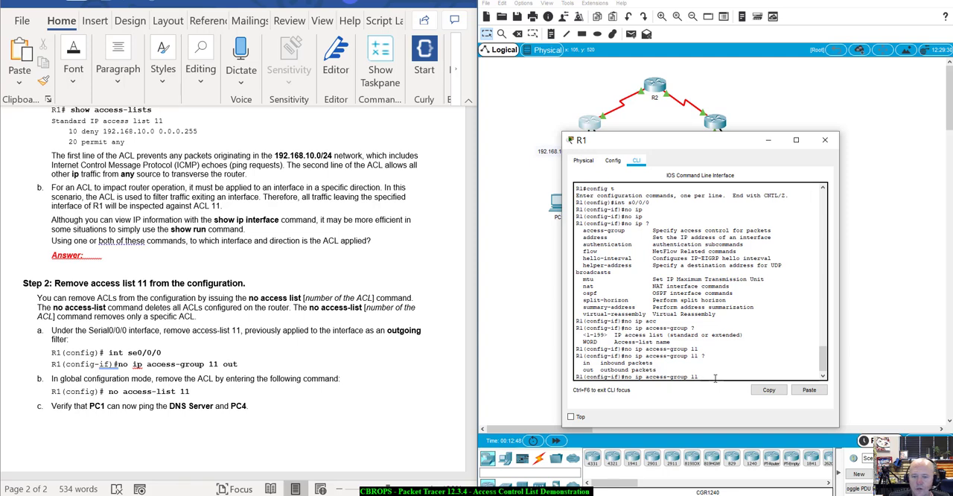
left_click_drag(583, 362, 653, 363)
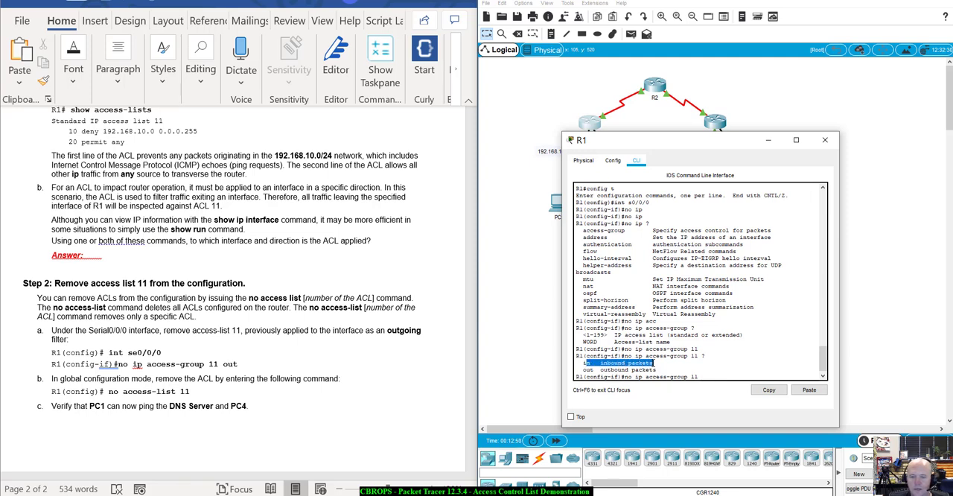
left_click(712, 380)
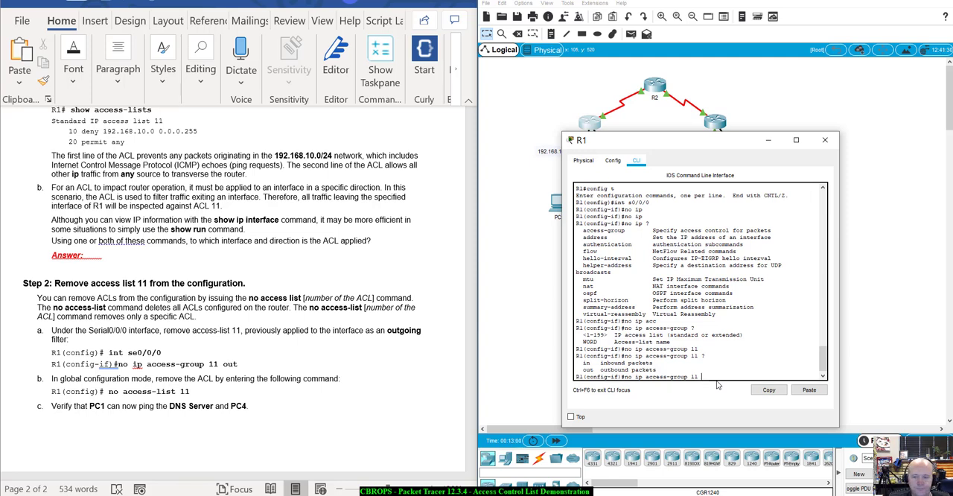
type("out")
key("Return")
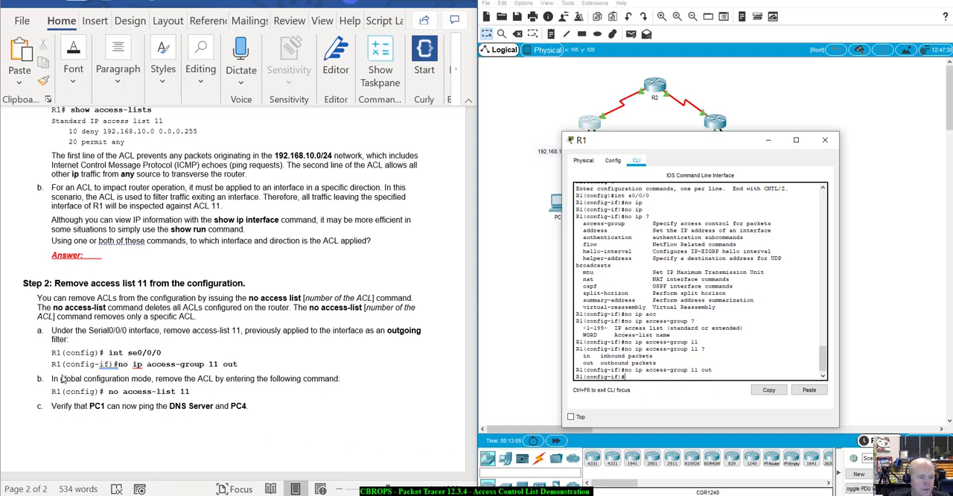
scroll(179, 404, "down", 1)
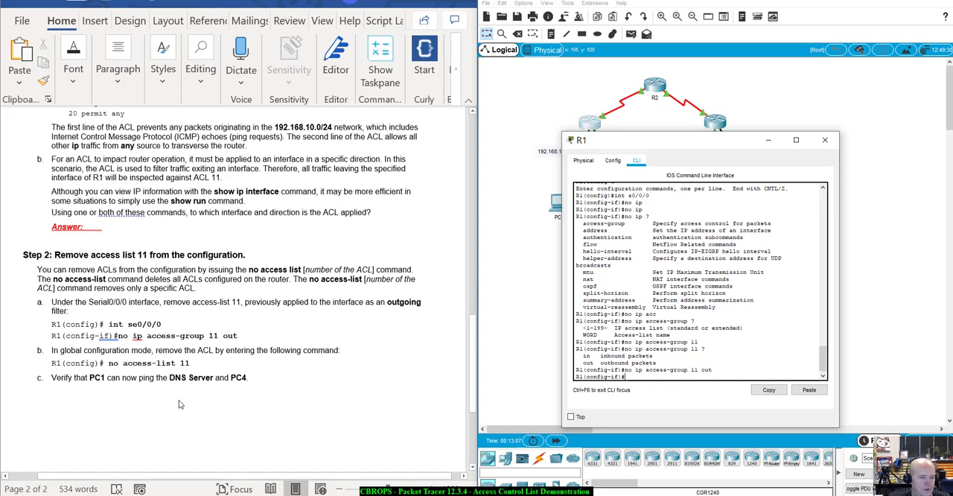
scroll(179, 404, "down", 1)
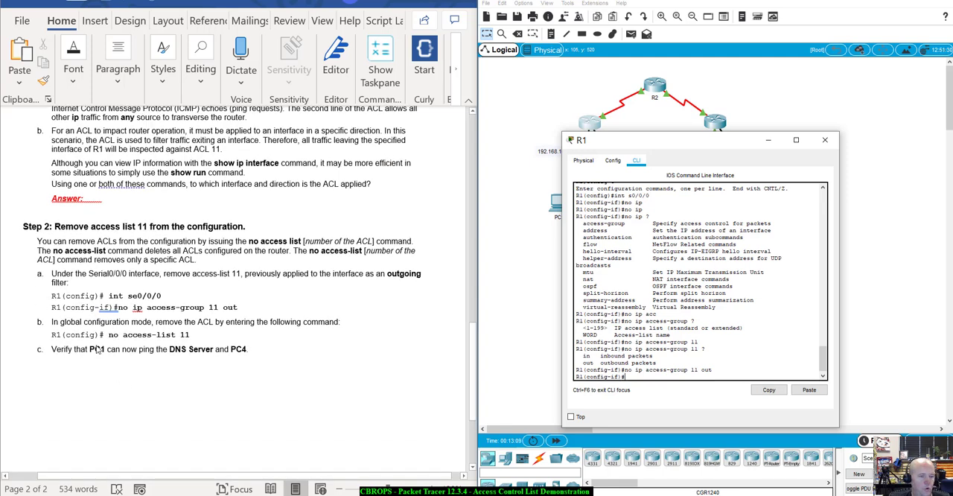